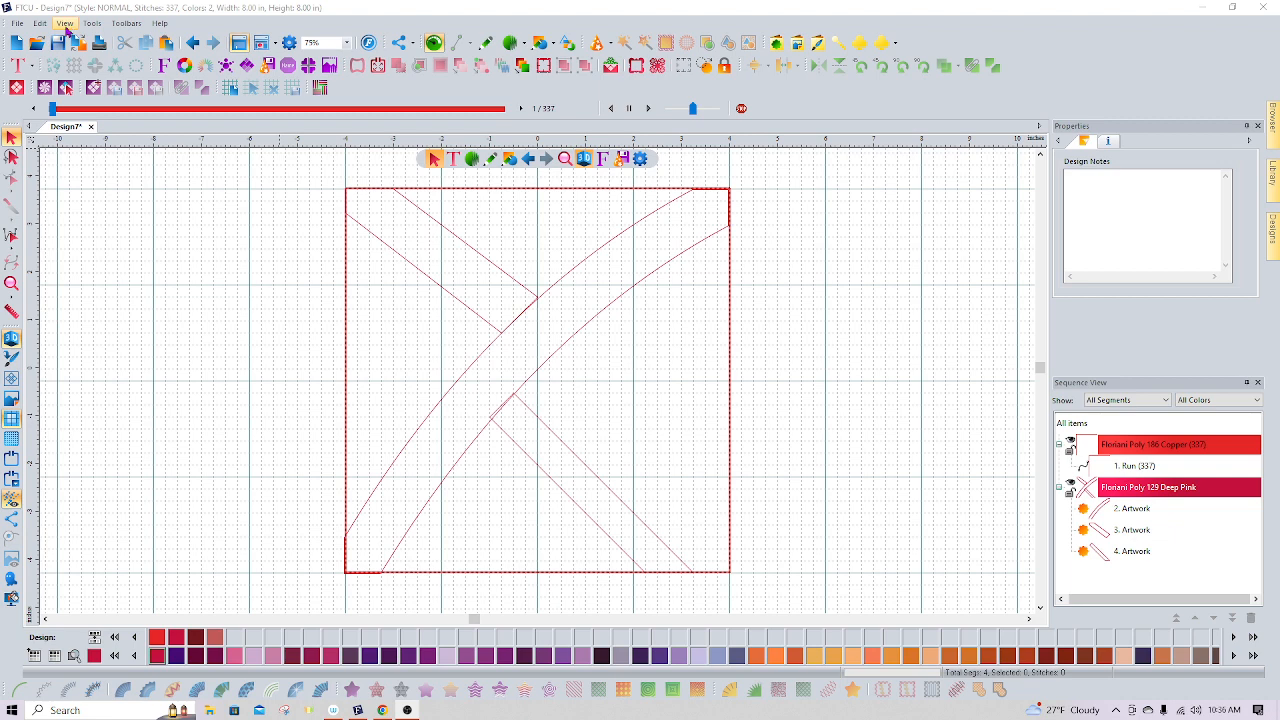
Set the design background to the denim fabric from the fabric library
{"action": "left_click", "coordinate": [66, 27]}
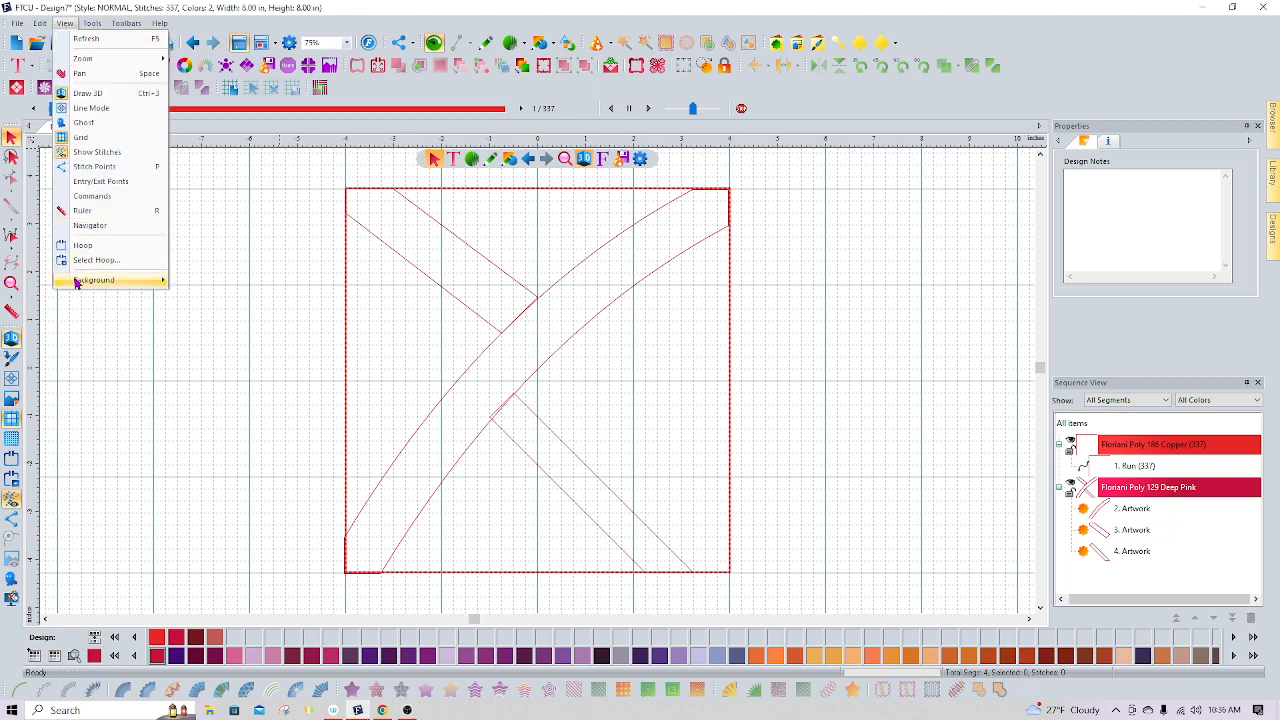
{"action": "mouse_move", "coordinate": [76, 283]}
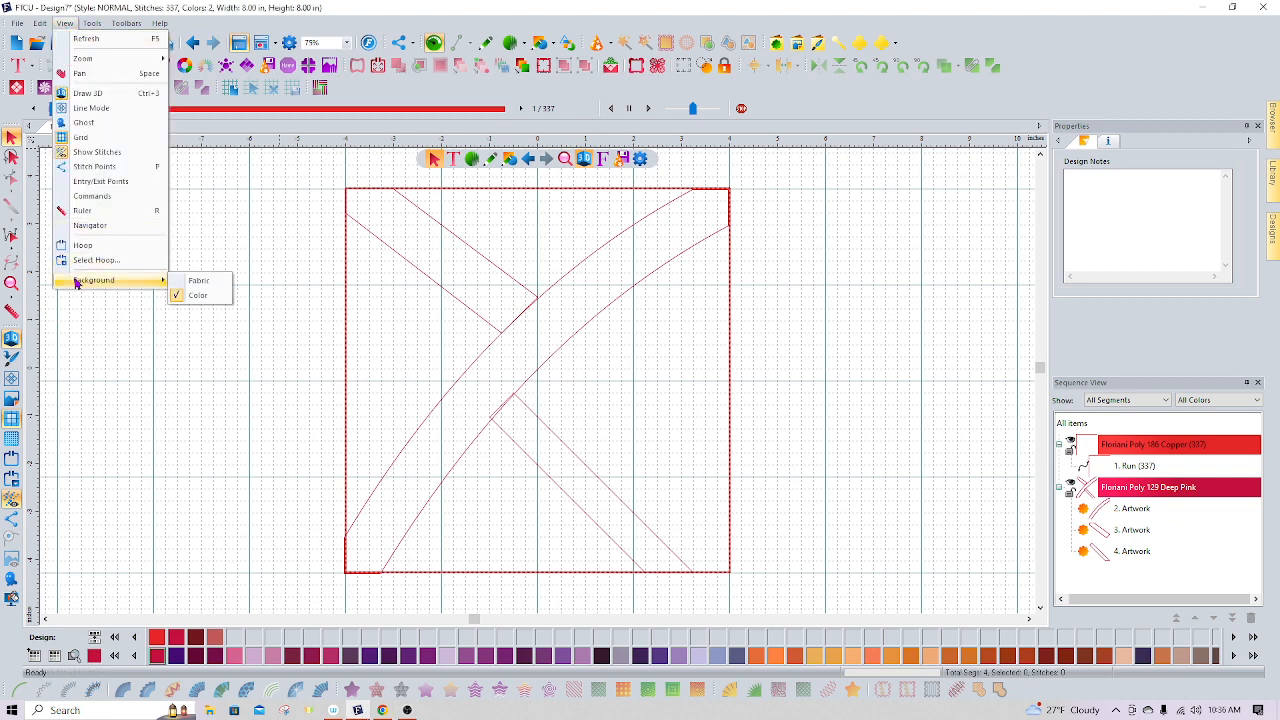
{"action": "left_click", "coordinate": [200, 282]}
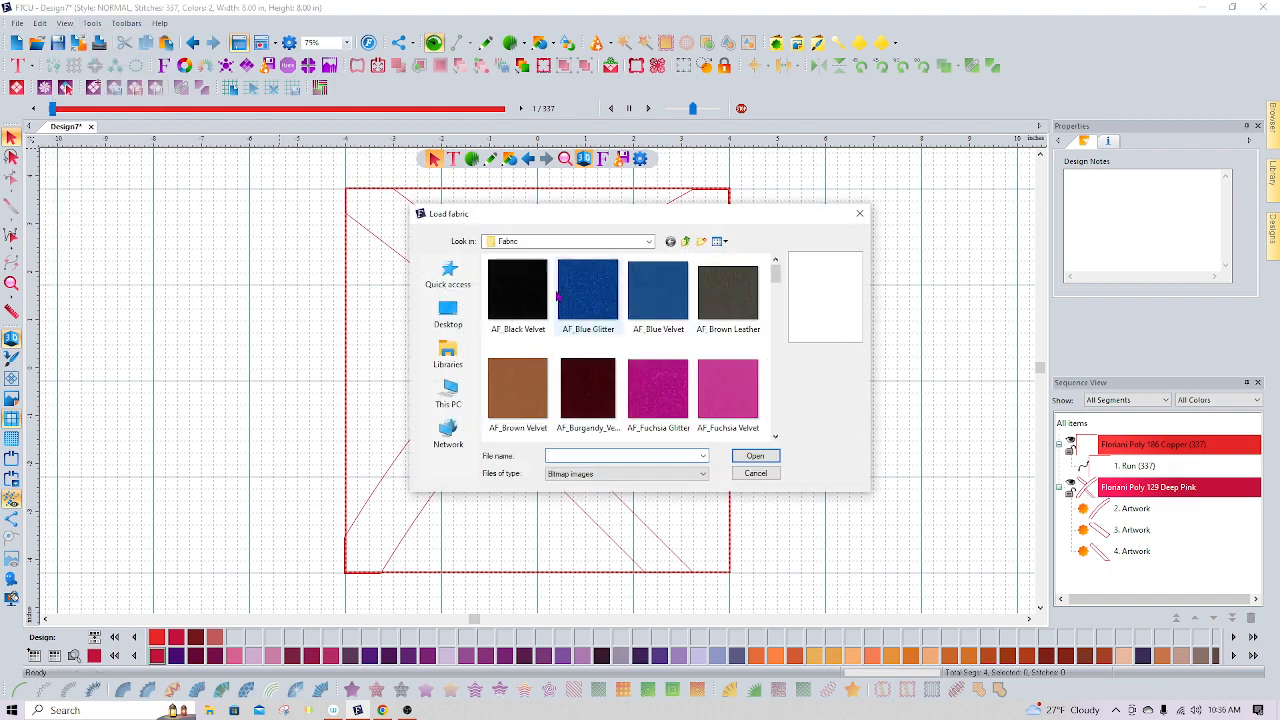
{"action": "left_click", "coordinate": [775, 437]}
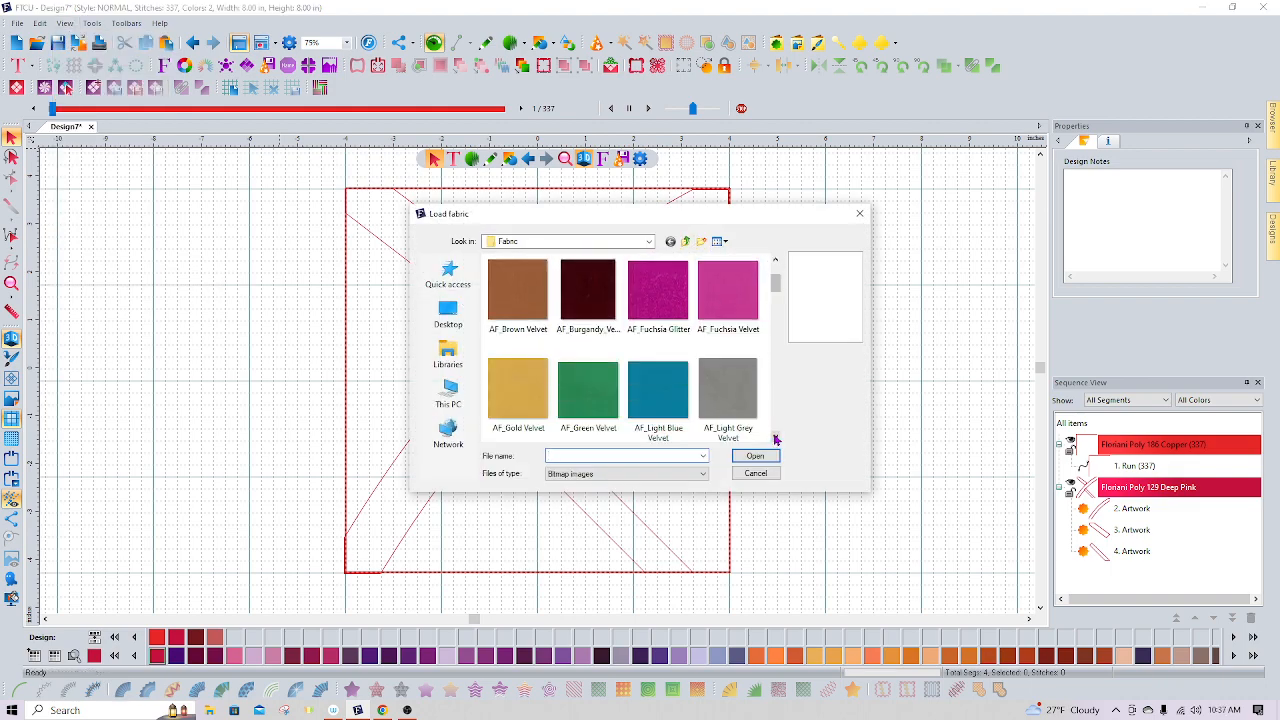
{"action": "left_click", "coordinate": [775, 437]}
{"action": "left_click", "coordinate": [775, 437]}
{"action": "left_click", "coordinate": [775, 437]}
{"action": "left_click", "coordinate": [775, 437]}
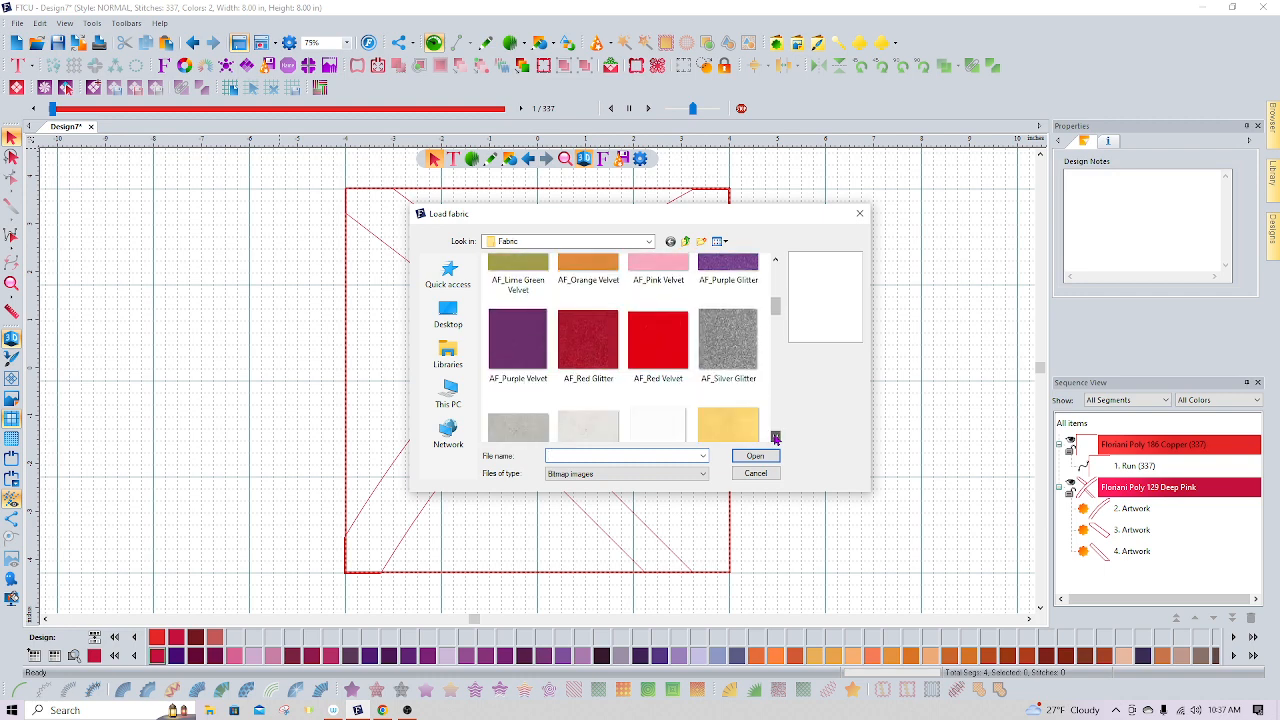
{"action": "left_click", "coordinate": [775, 437]}
{"action": "left_click", "coordinate": [775, 437]}
{"action": "left_click", "coordinate": [775, 437]}
{"action": "left_click", "coordinate": [775, 437]}
{"action": "left_click", "coordinate": [775, 437]}
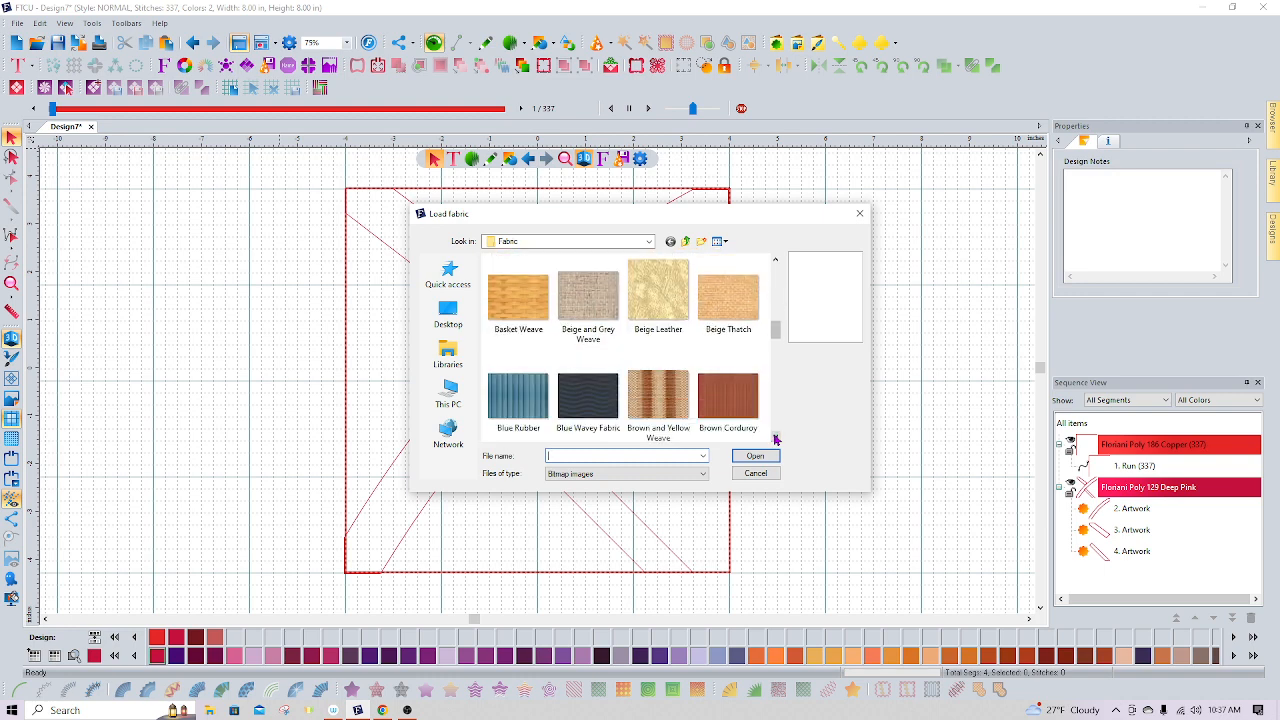
{"action": "left_click", "coordinate": [775, 437]}
{"action": "left_click", "coordinate": [775, 437]}
{"action": "left_click", "coordinate": [775, 437]}
{"action": "left_click", "coordinate": [775, 437]}
{"action": "left_click", "coordinate": [775, 437]}
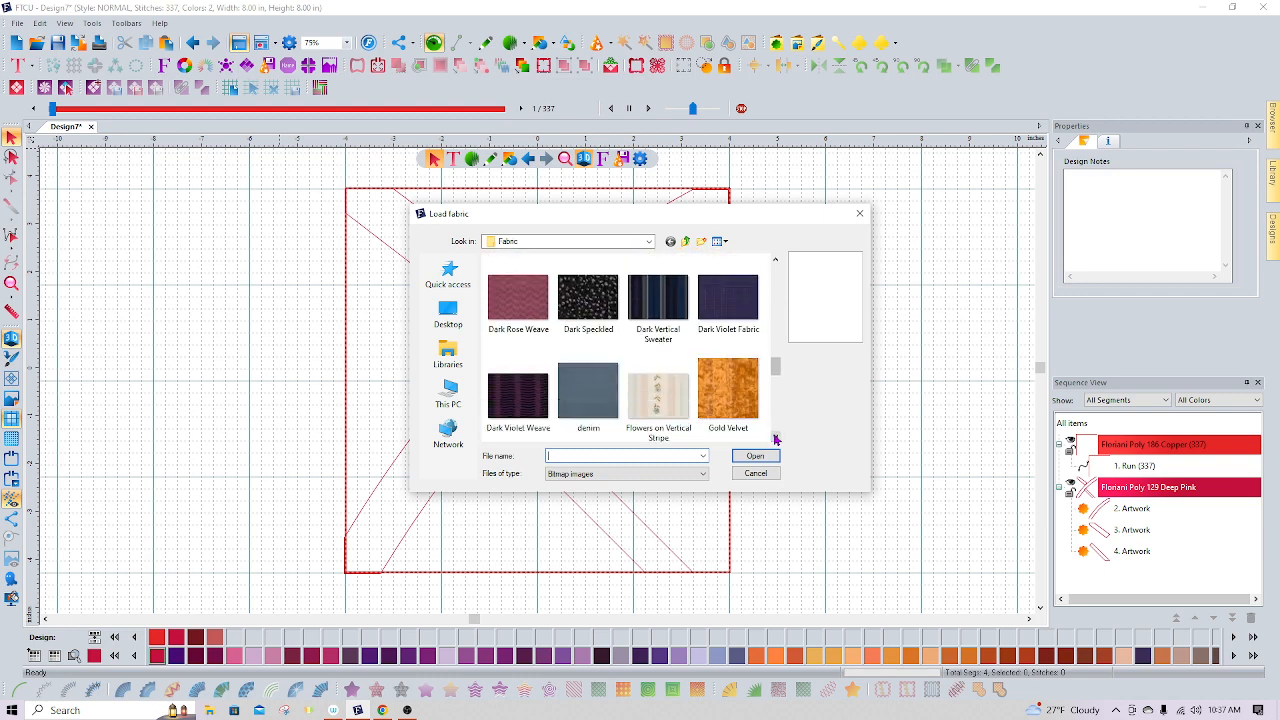
{"action": "left_click", "coordinate": [592, 410]}
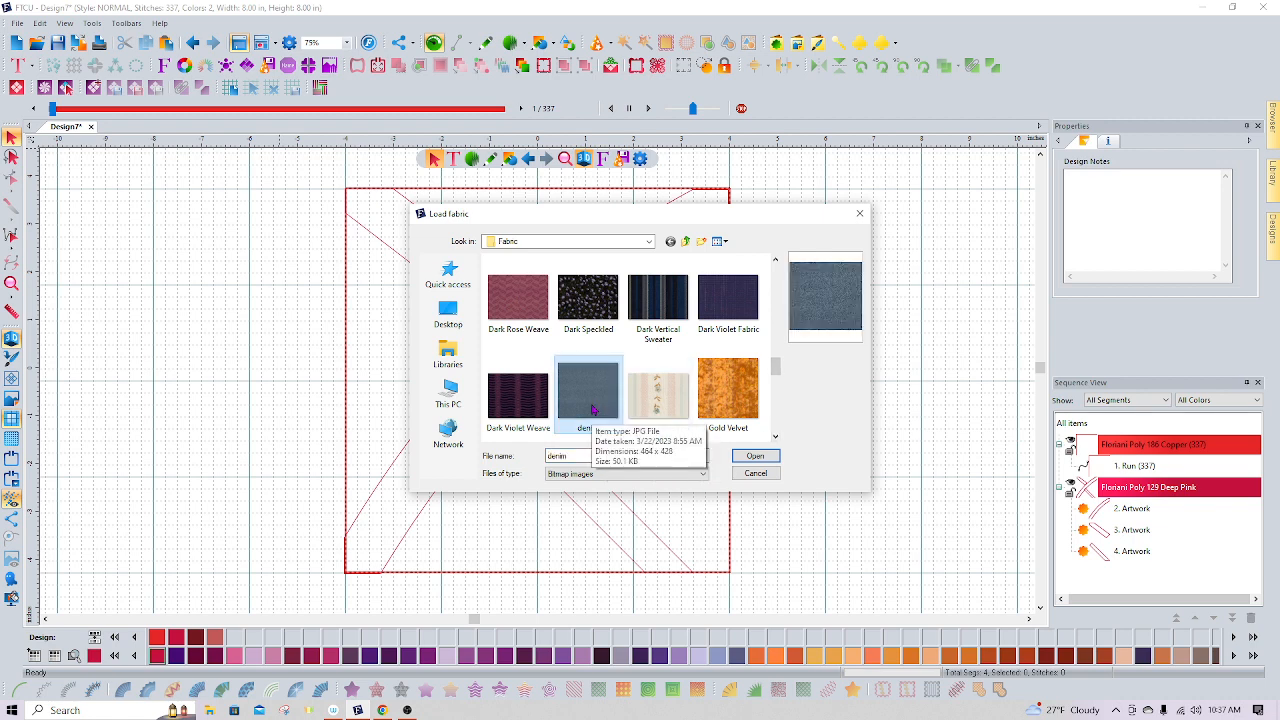
{"action": "left_click", "coordinate": [752, 458]}
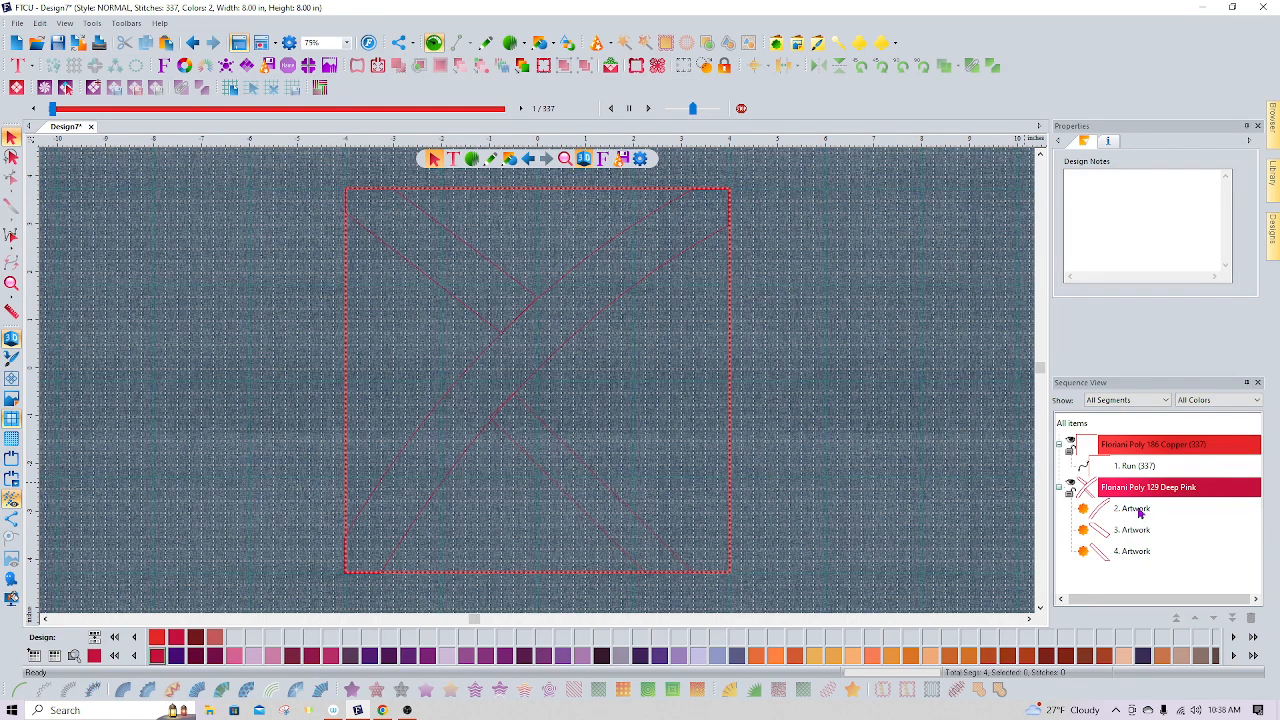
Convert the long curved artwork strip into an appliqué
{"action": "left_click", "coordinate": [1136, 510]}
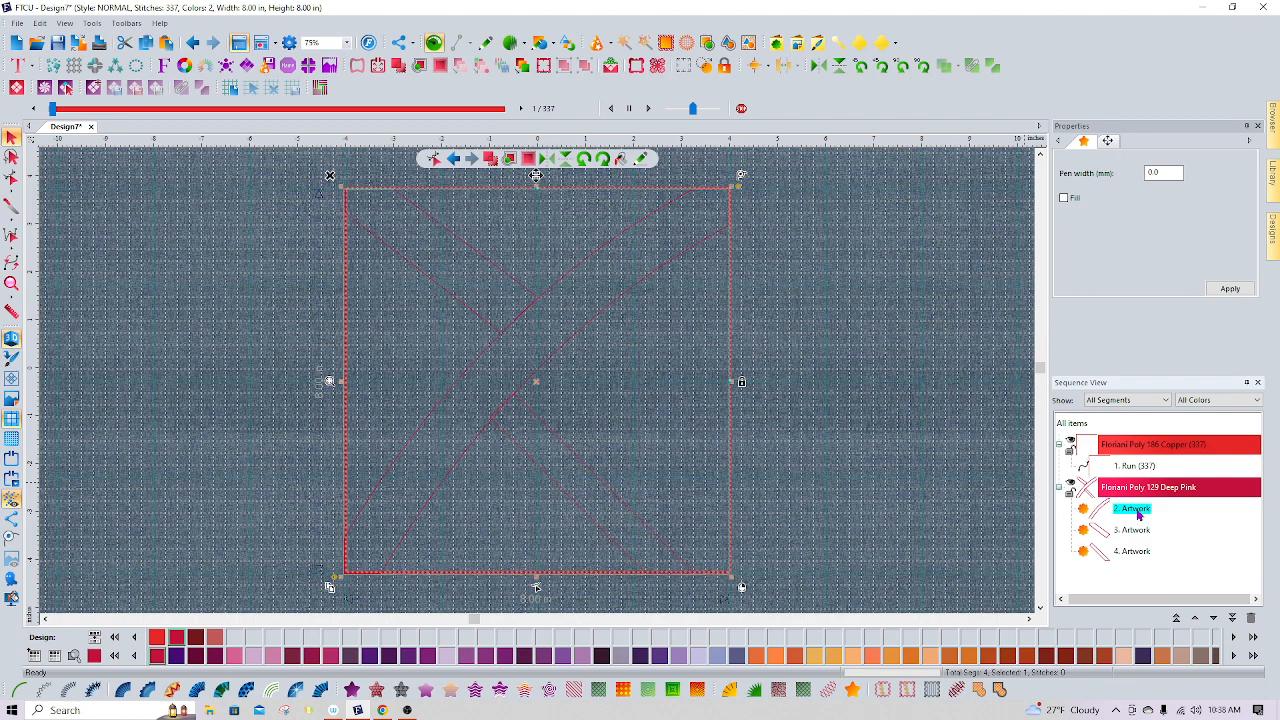
{"action": "left_click", "coordinate": [753, 690]}
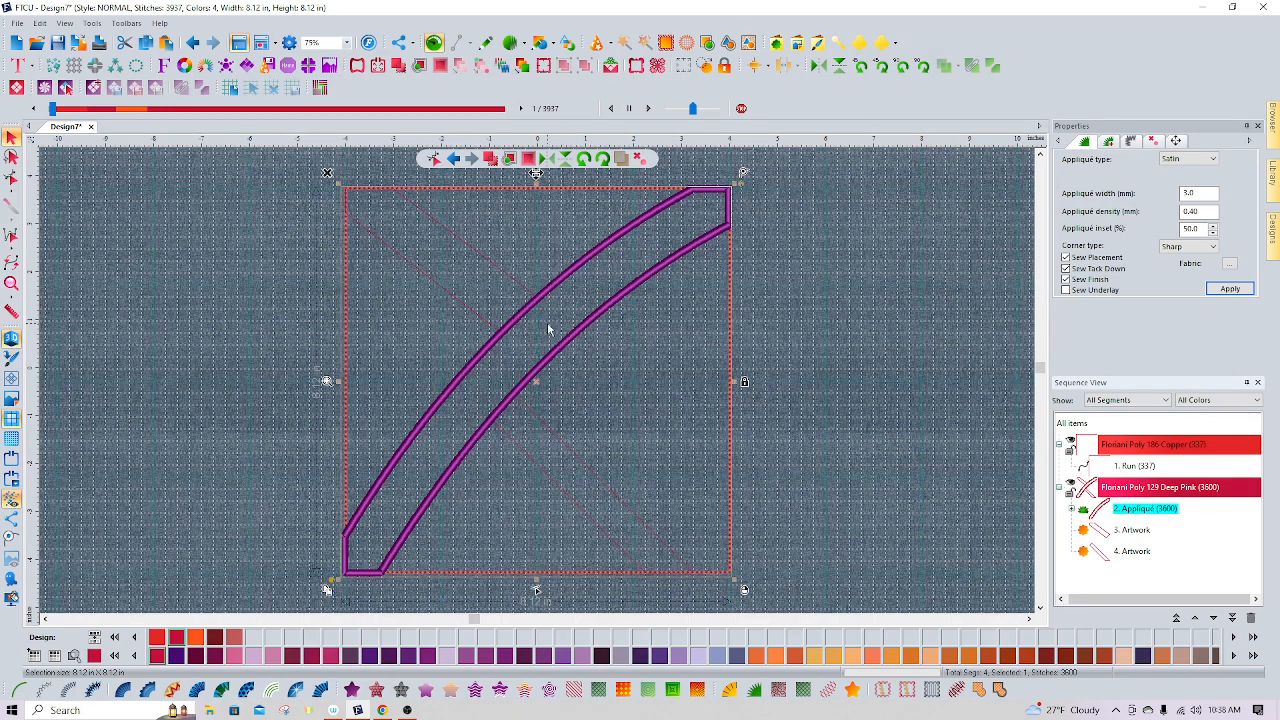
Open the appliqué's fabric palette and start adding a new fabric from the Desktop folder
{"action": "left_click", "coordinate": [1230, 265]}
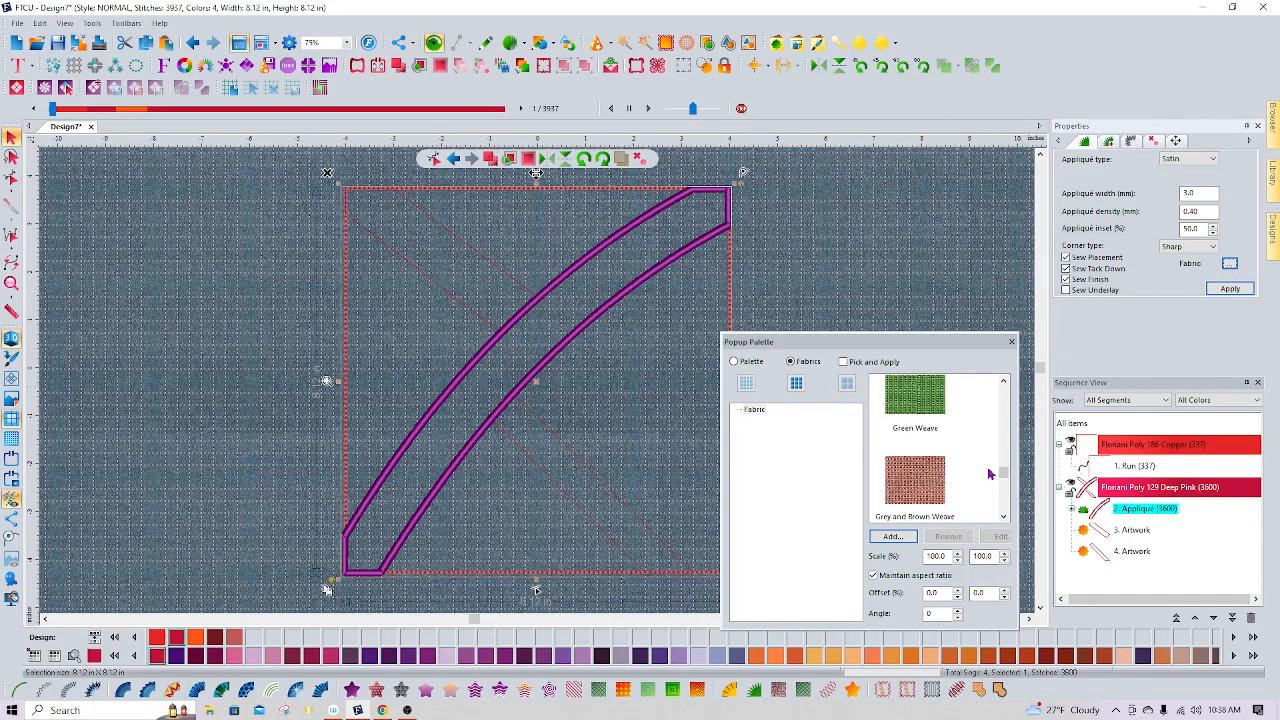
{"action": "left_click", "coordinate": [1004, 518]}
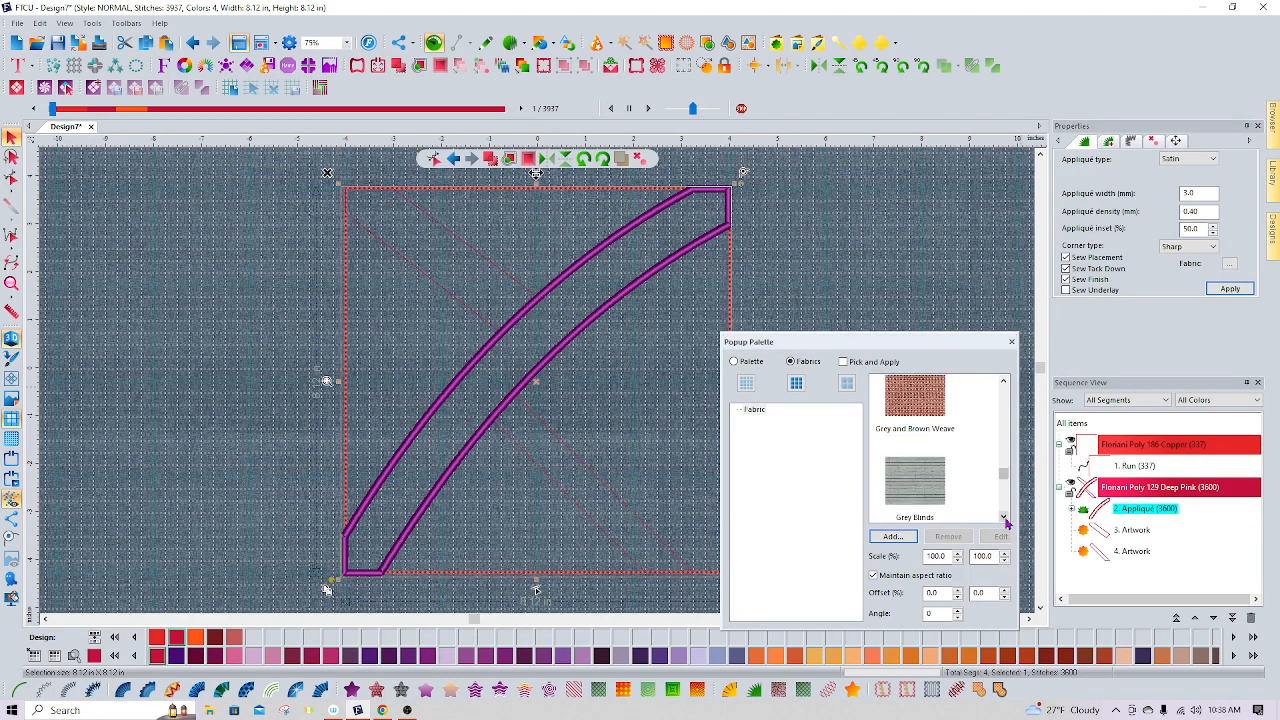
{"action": "left_click", "coordinate": [1004, 518]}
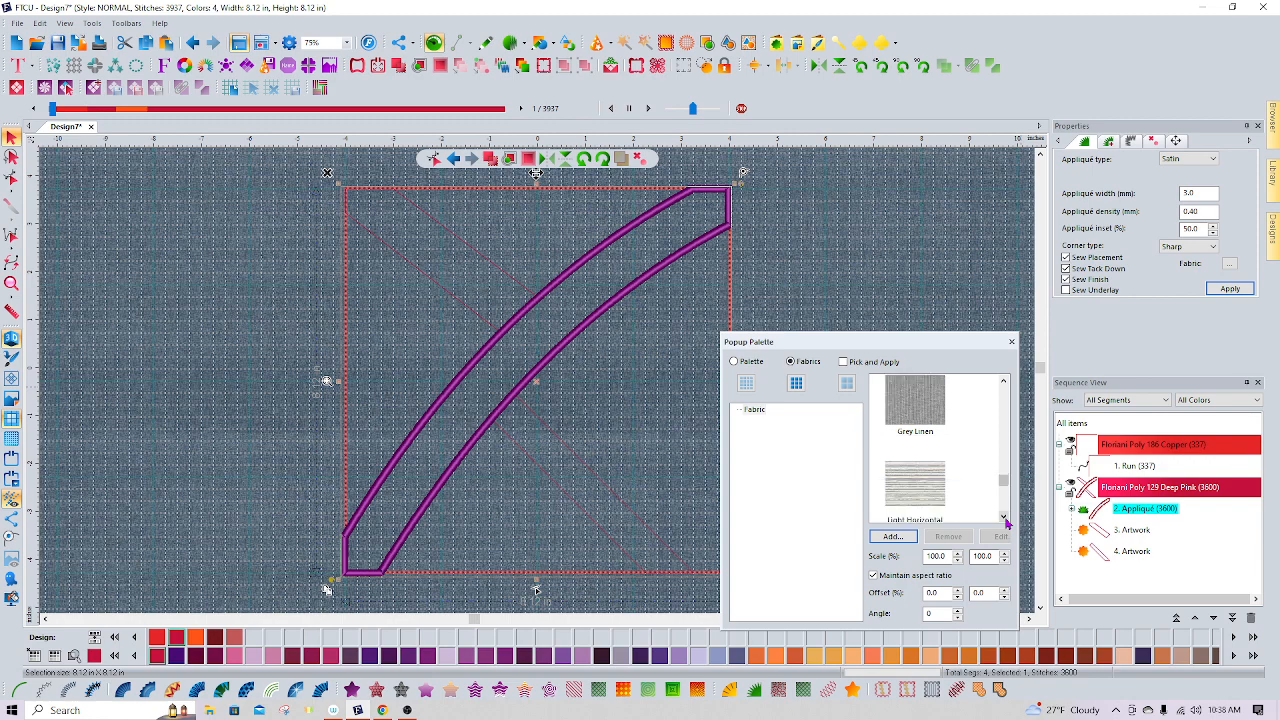
{"action": "left_click", "coordinate": [1006, 522]}
{"action": "left_click", "coordinate": [1004, 388]}
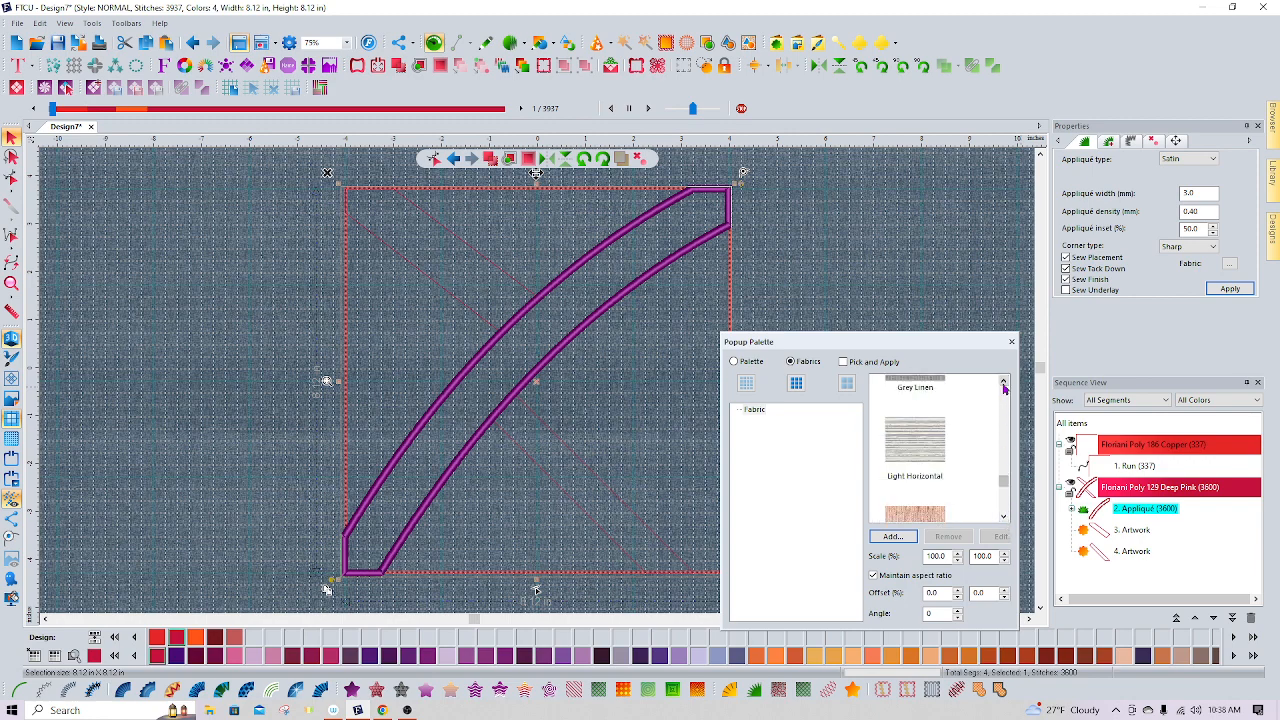
{"action": "left_click", "coordinate": [1004, 388]}
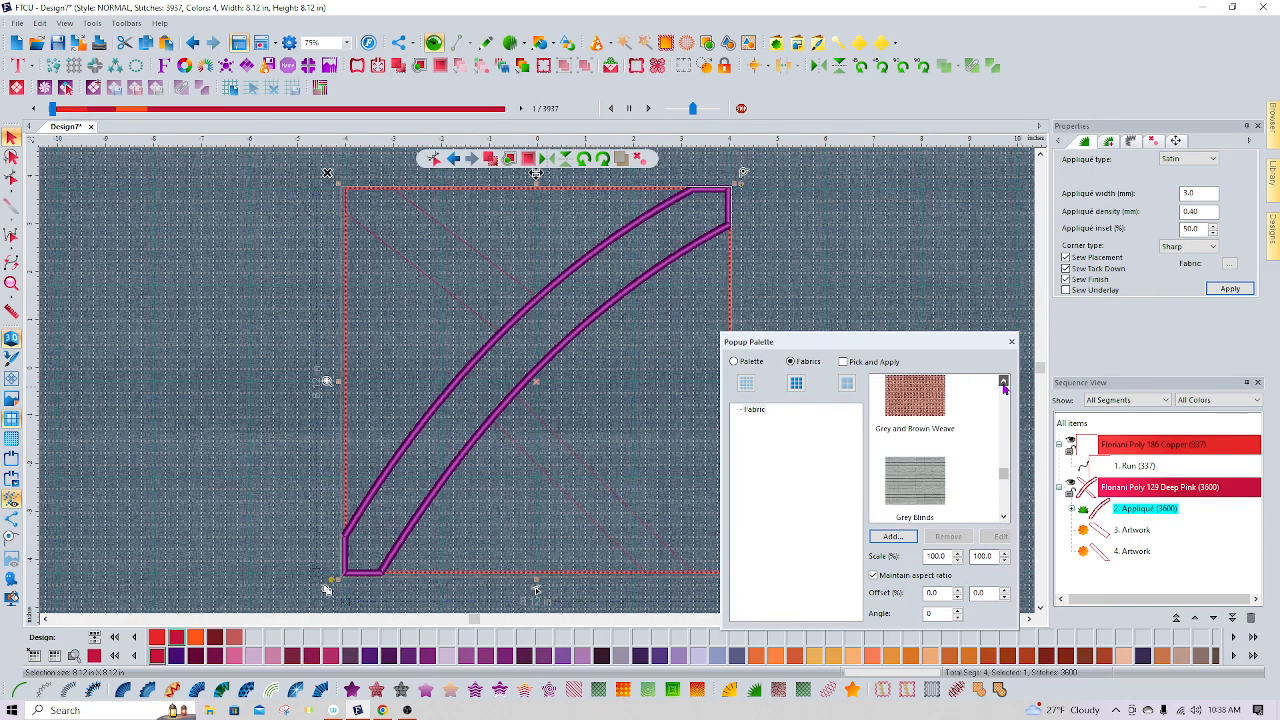
{"action": "left_click", "coordinate": [1004, 388]}
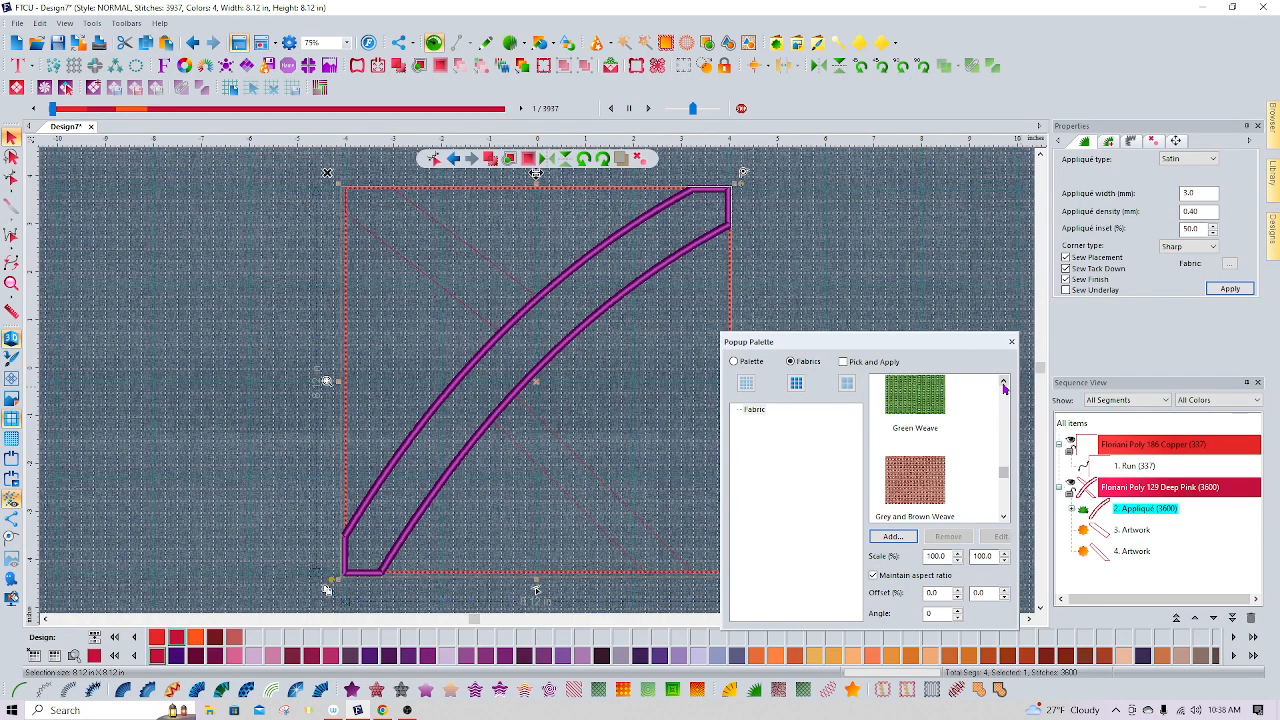
{"action": "left_click", "coordinate": [893, 538]}
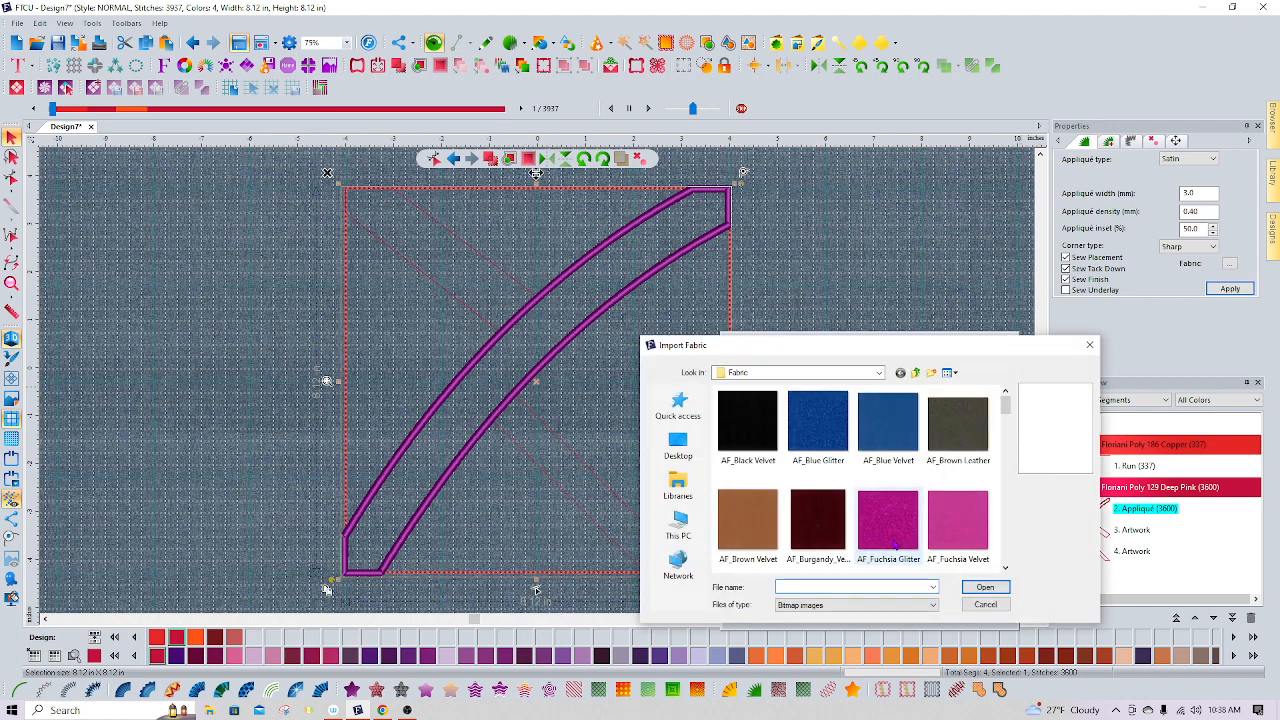
{"action": "left_click", "coordinate": [678, 524]}
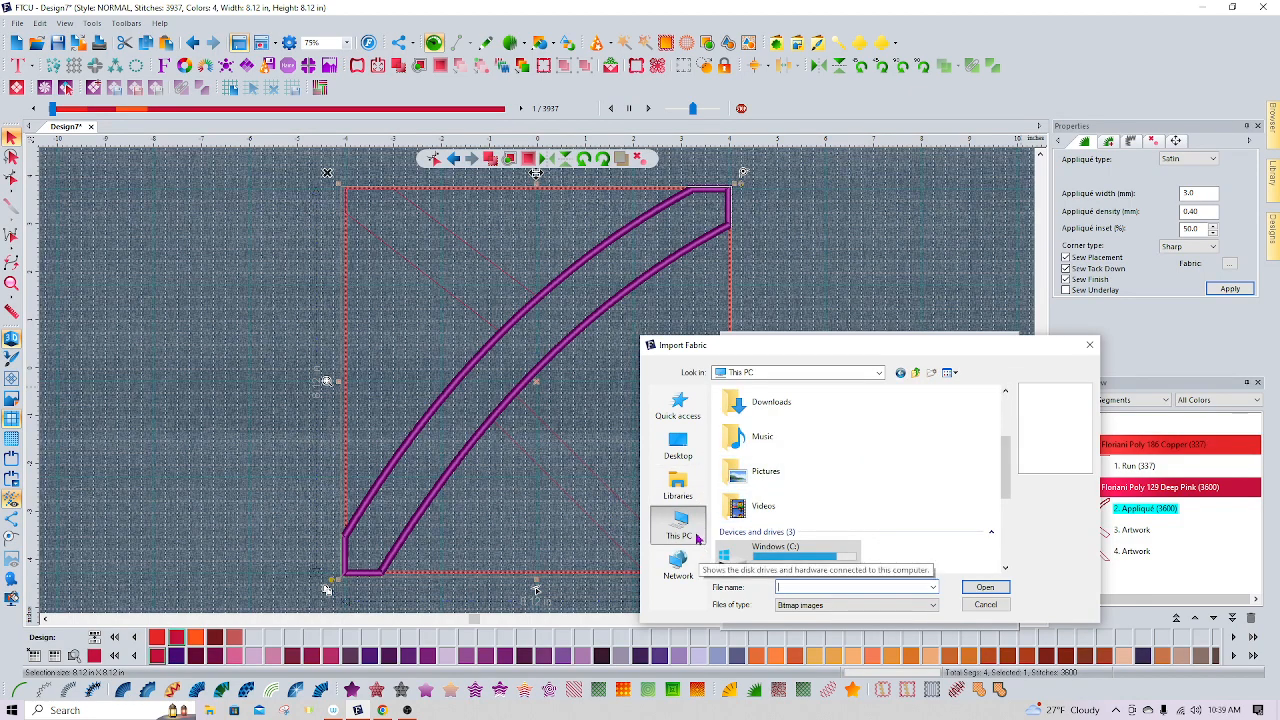
{"action": "left_click", "coordinate": [1006, 392]}
{"action": "left_click", "coordinate": [1006, 392]}
{"action": "left_click", "coordinate": [1006, 392]}
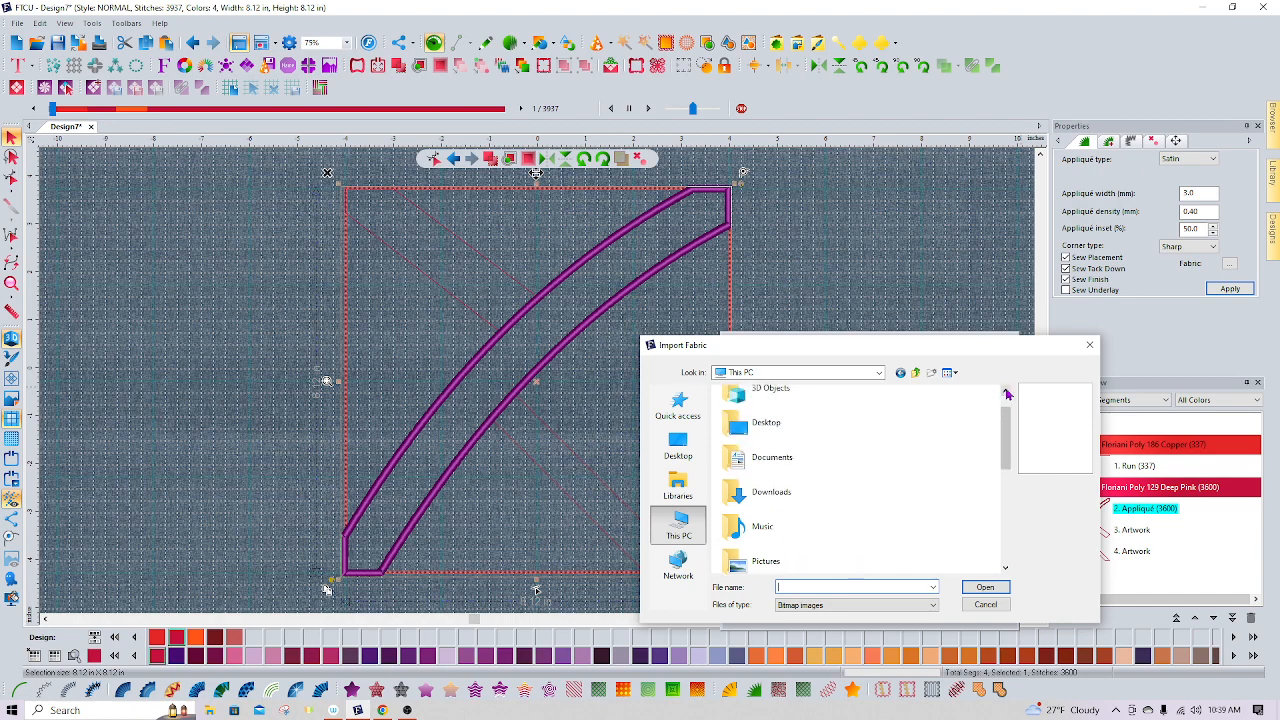
{"action": "left_click", "coordinate": [776, 428]}
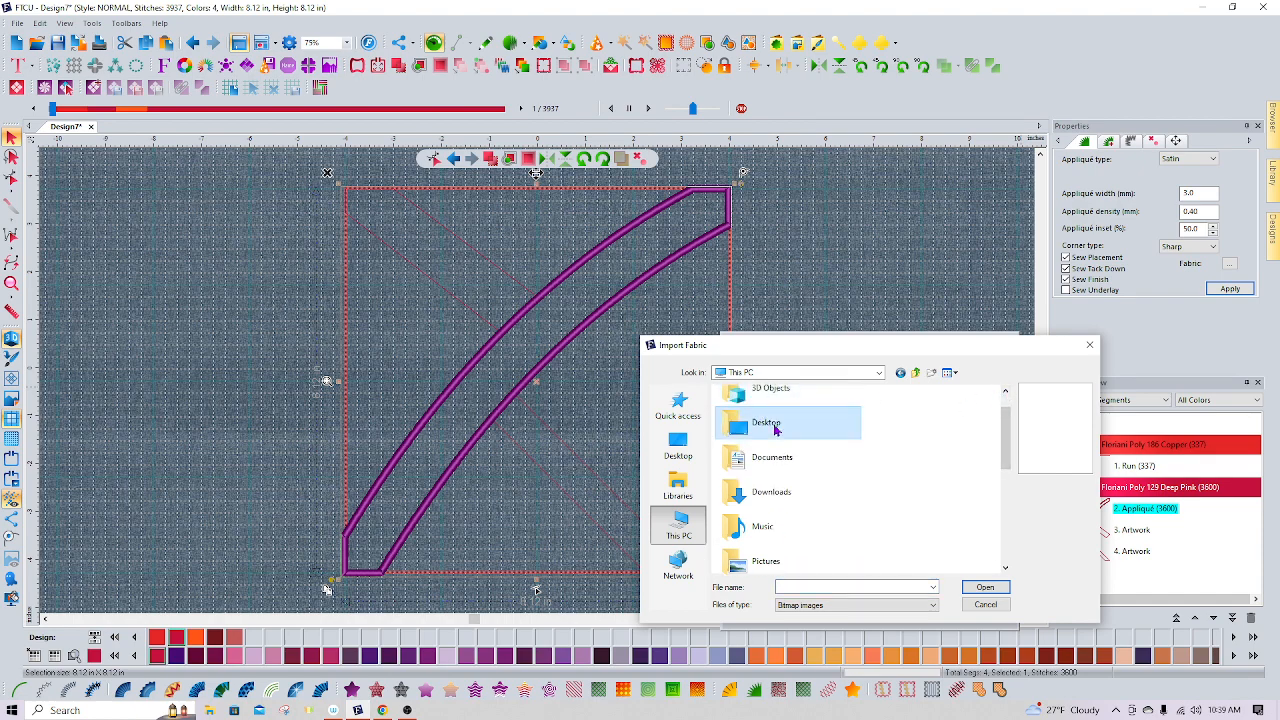
{"action": "double_click", "coordinate": [776, 428]}
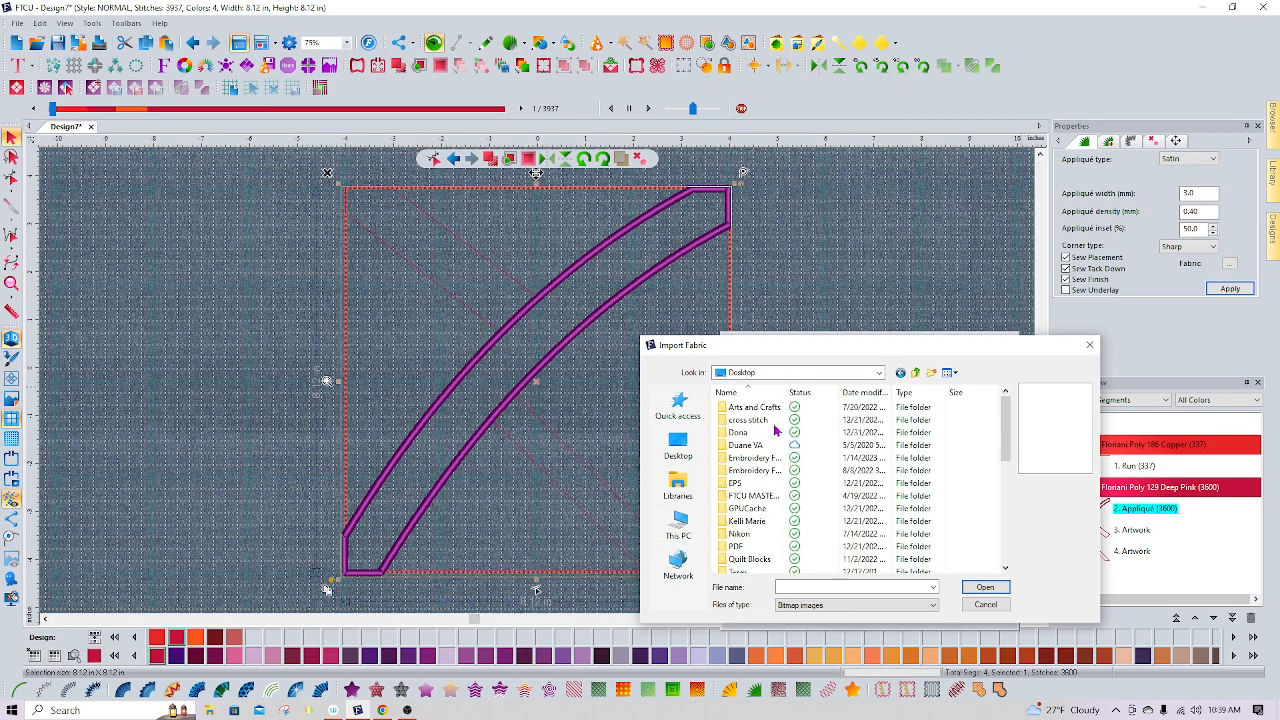
Import the orange image file into the fabric palette
{"action": "left_click", "coordinate": [1005, 570]}
{"action": "left_click", "coordinate": [1005, 570]}
{"action": "left_click", "coordinate": [1005, 570]}
{"action": "left_click", "coordinate": [1005, 570]}
{"action": "left_click", "coordinate": [1005, 570]}
{"action": "left_click", "coordinate": [1005, 570]}
{"action": "left_click", "coordinate": [1005, 570]}
{"action": "left_click", "coordinate": [1005, 570]}
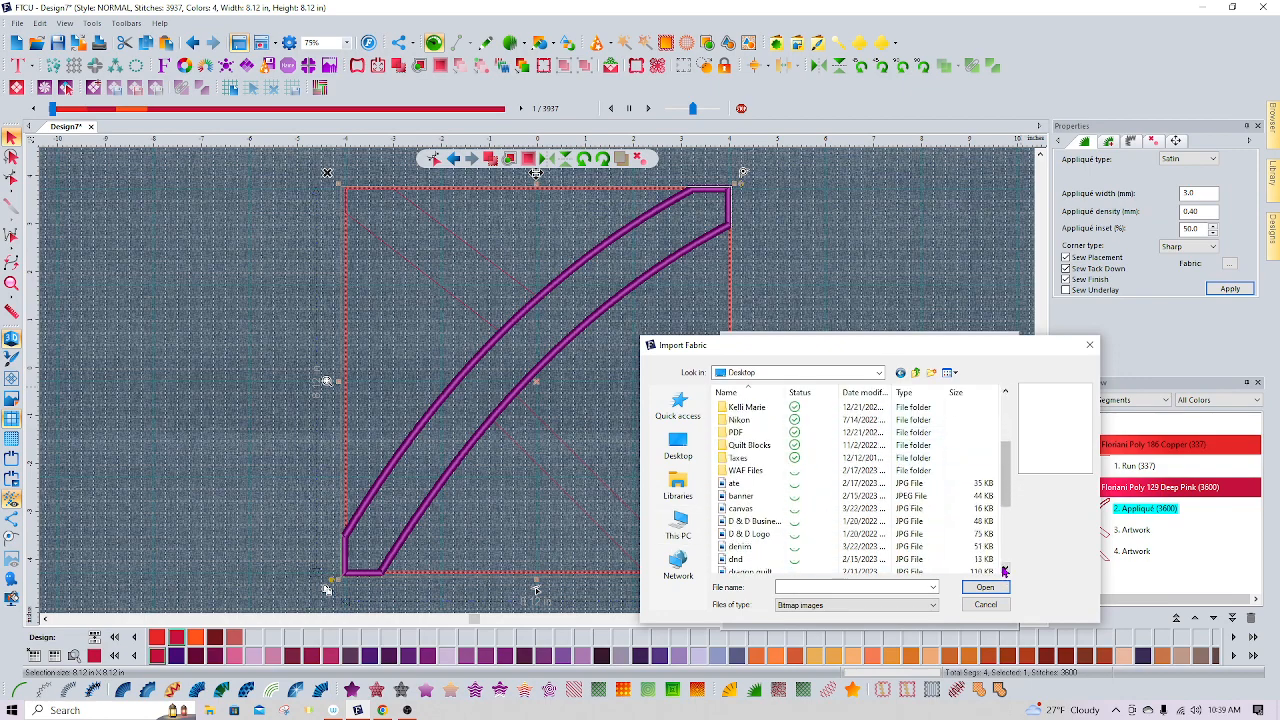
{"action": "left_click", "coordinate": [1005, 570]}
{"action": "left_click", "coordinate": [1005, 570]}
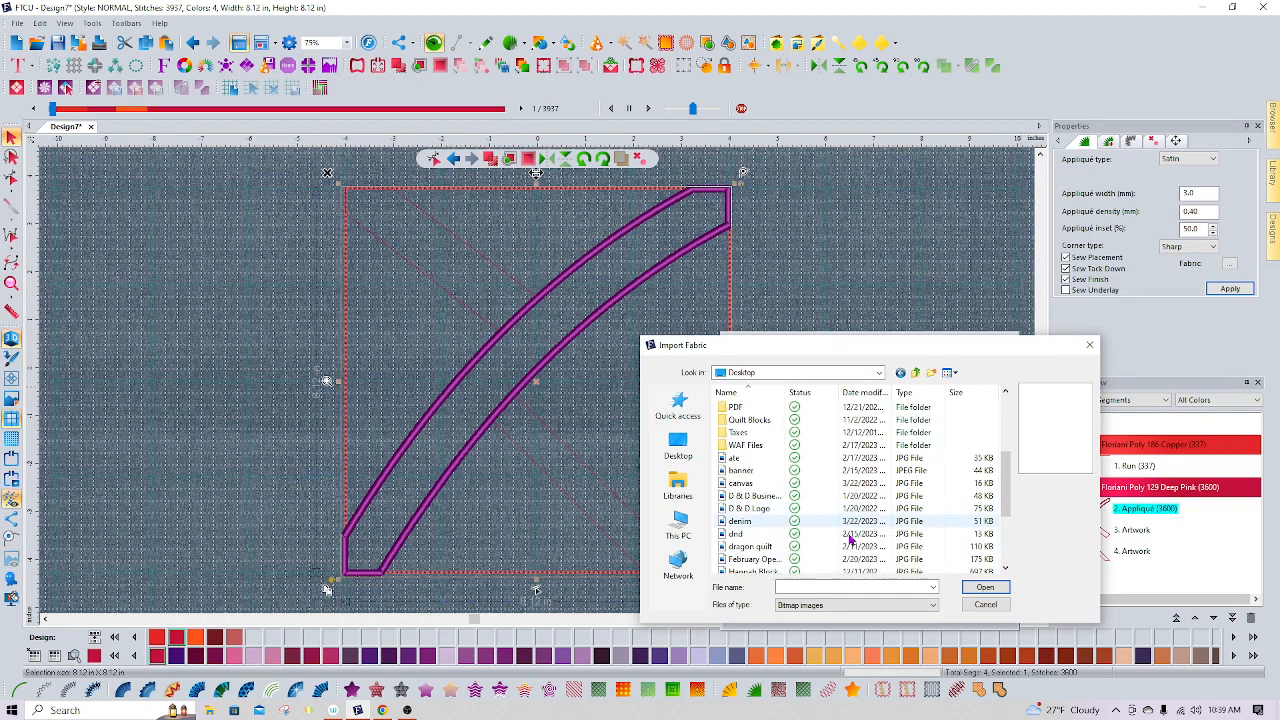
{"action": "left_click", "coordinate": [1005, 570]}
{"action": "left_click", "coordinate": [1005, 570]}
{"action": "left_click", "coordinate": [1005, 570]}
{"action": "left_click", "coordinate": [1005, 570]}
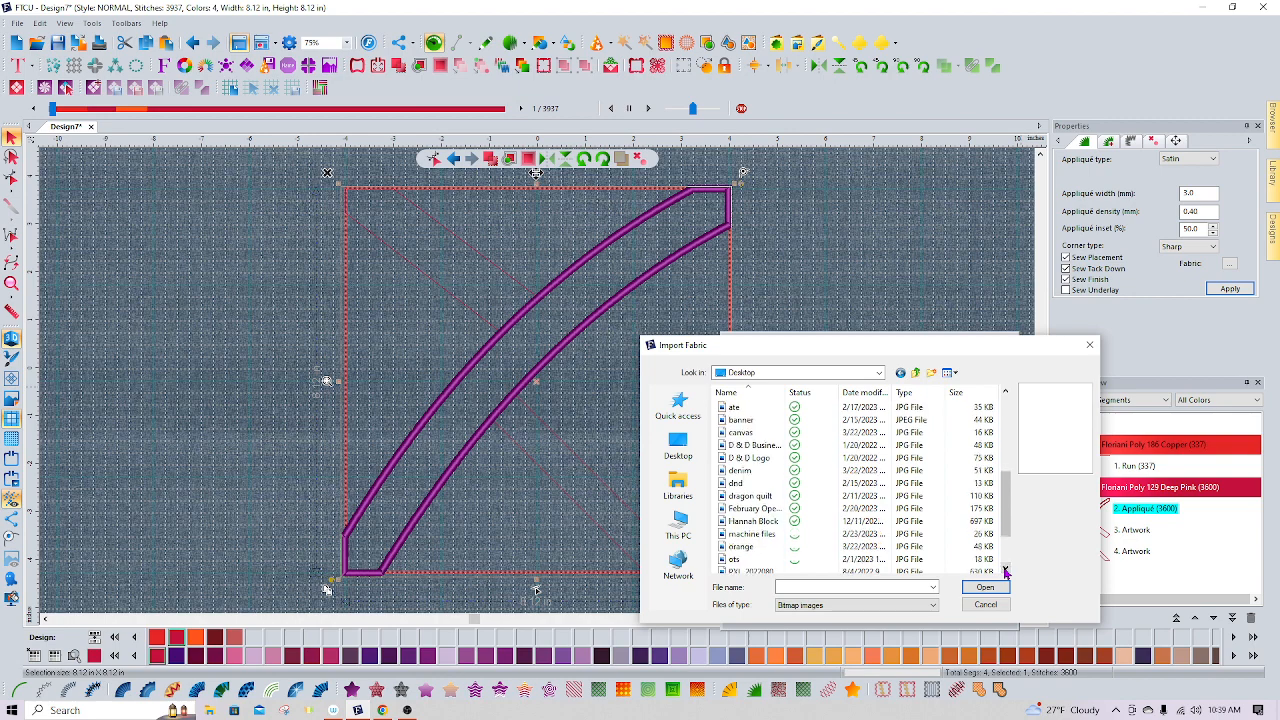
{"action": "left_click", "coordinate": [745, 547]}
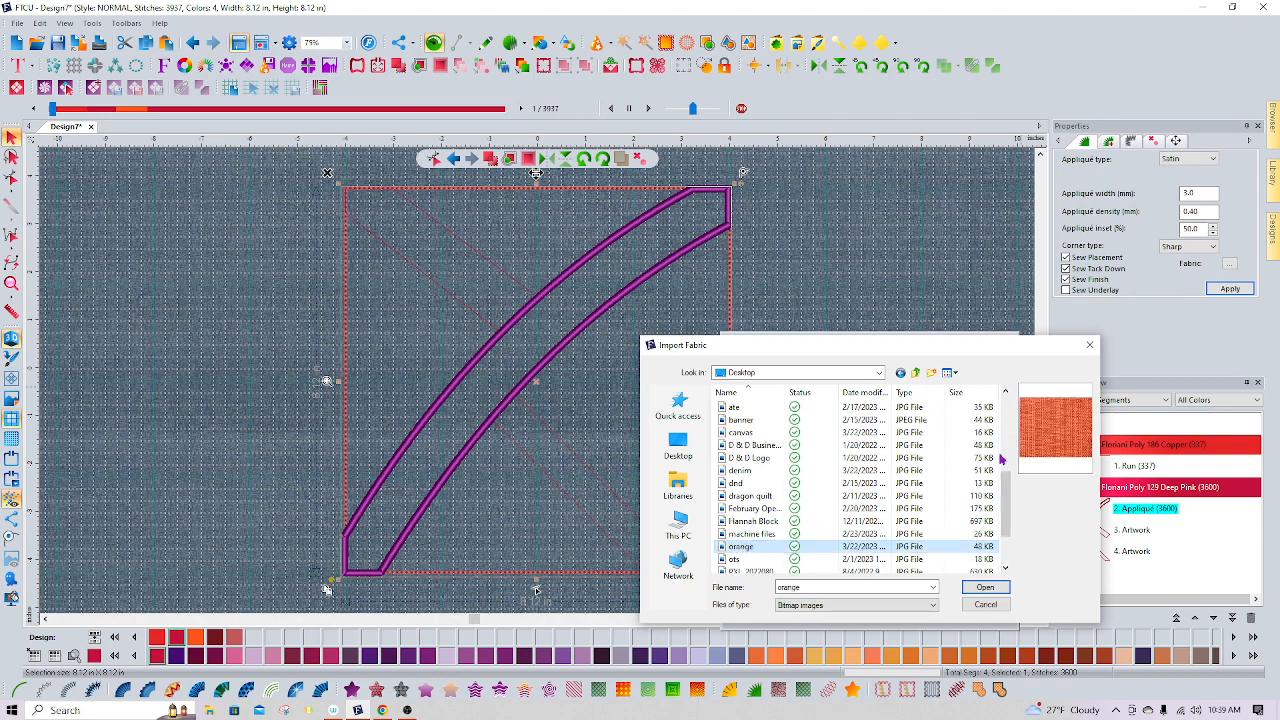
{"action": "left_click", "coordinate": [985, 588]}
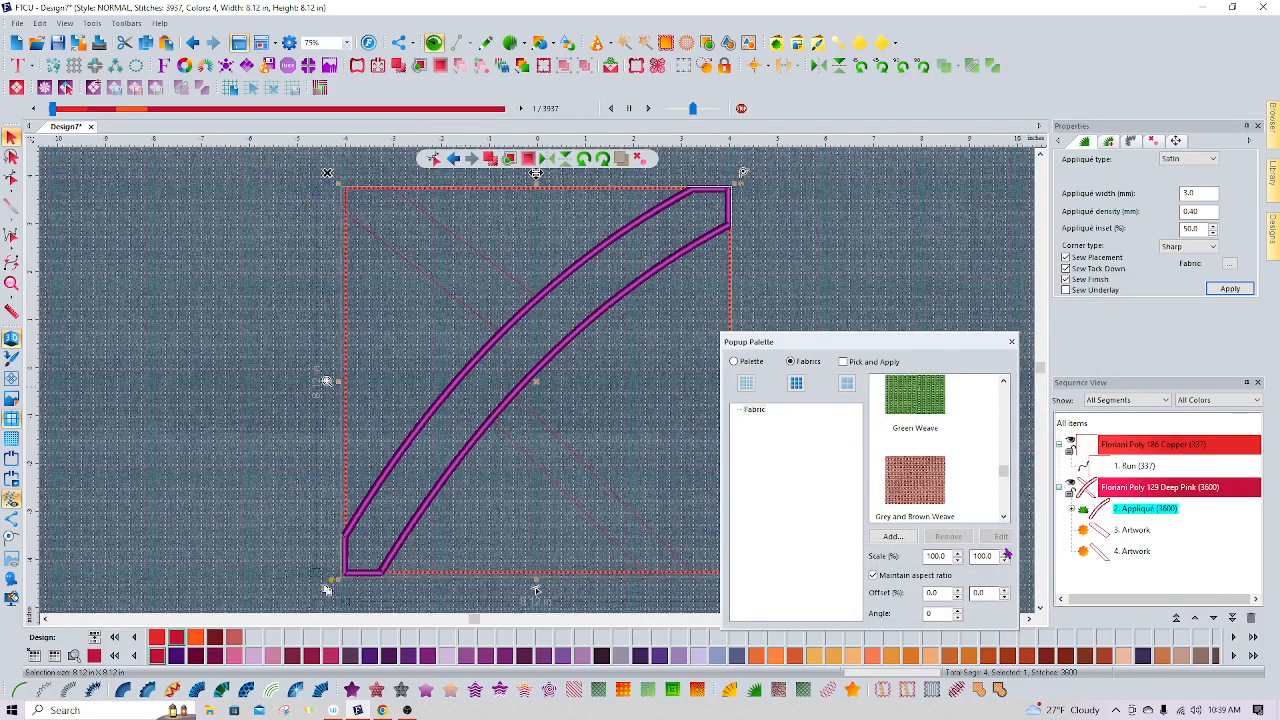
Apply the orange fabric to the curved appliqué and close the fabric palette
{"action": "left_click", "coordinate": [1004, 518]}
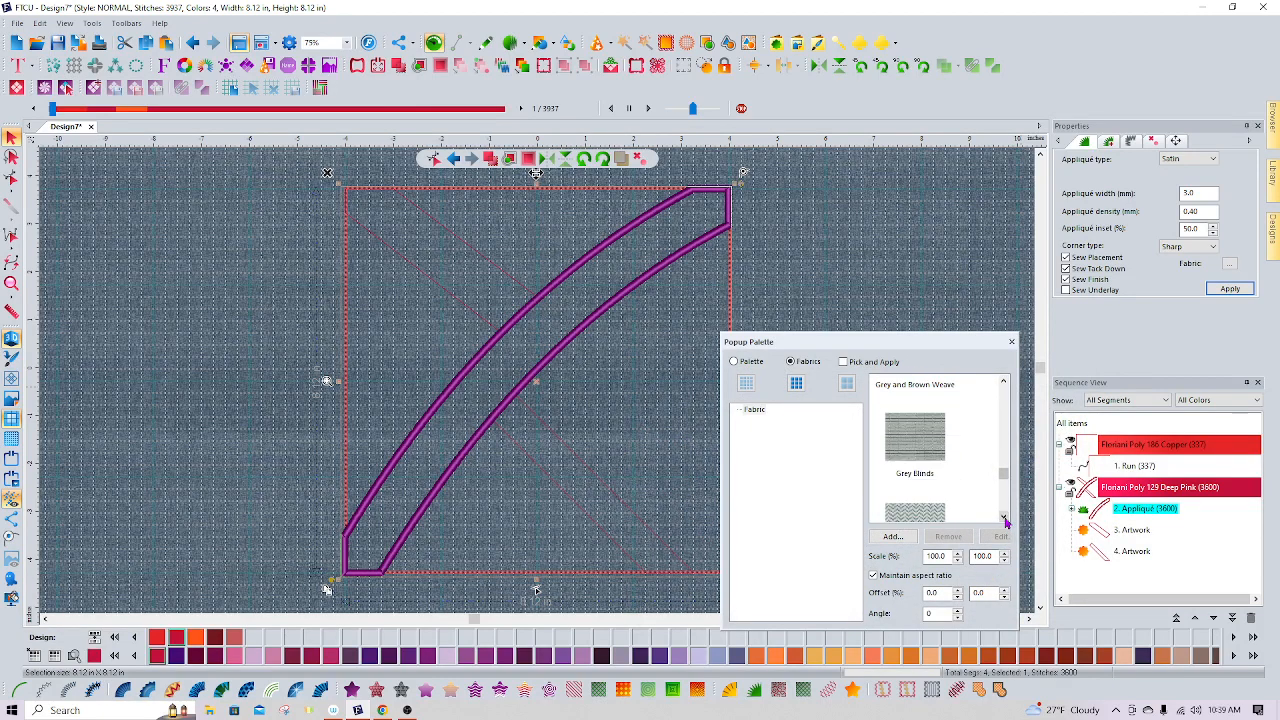
{"action": "left_click", "coordinate": [1004, 518]}
{"action": "left_click", "coordinate": [1004, 518]}
{"action": "left_click", "coordinate": [1004, 518]}
{"action": "left_click", "coordinate": [1004, 518]}
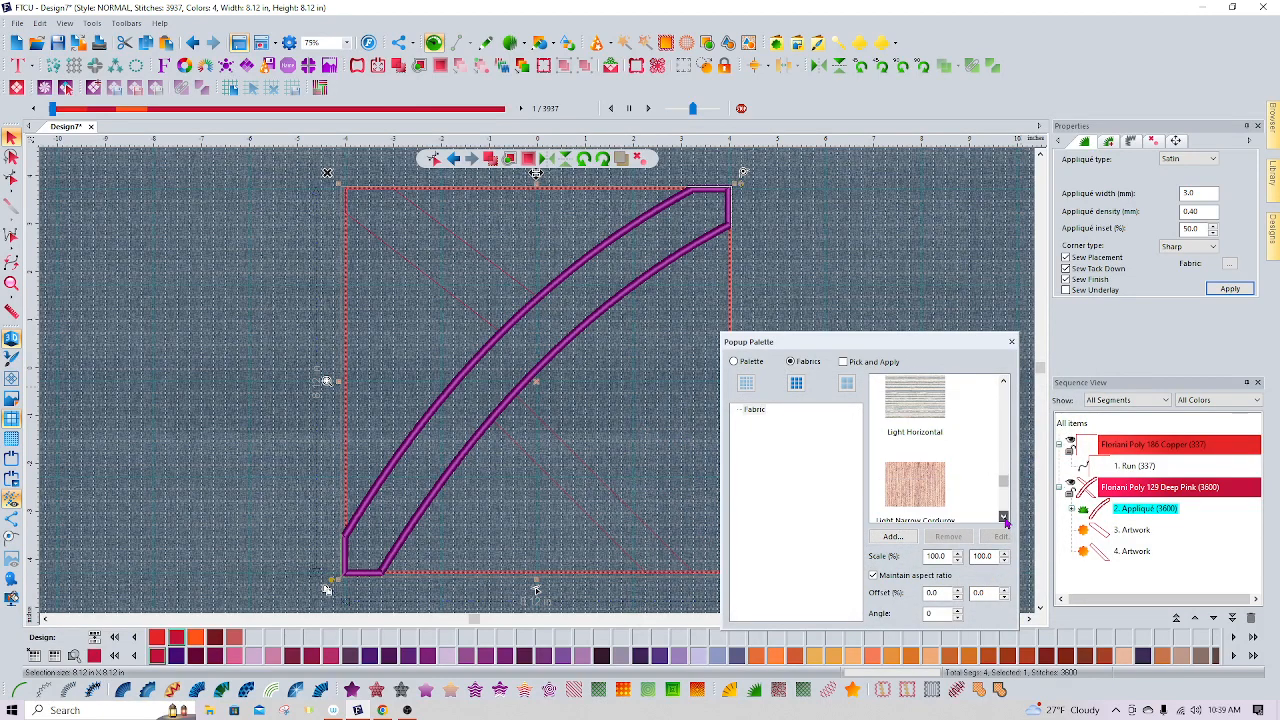
{"action": "left_click", "coordinate": [1004, 518]}
{"action": "left_click", "coordinate": [1004, 518]}
{"action": "left_click", "coordinate": [1004, 518]}
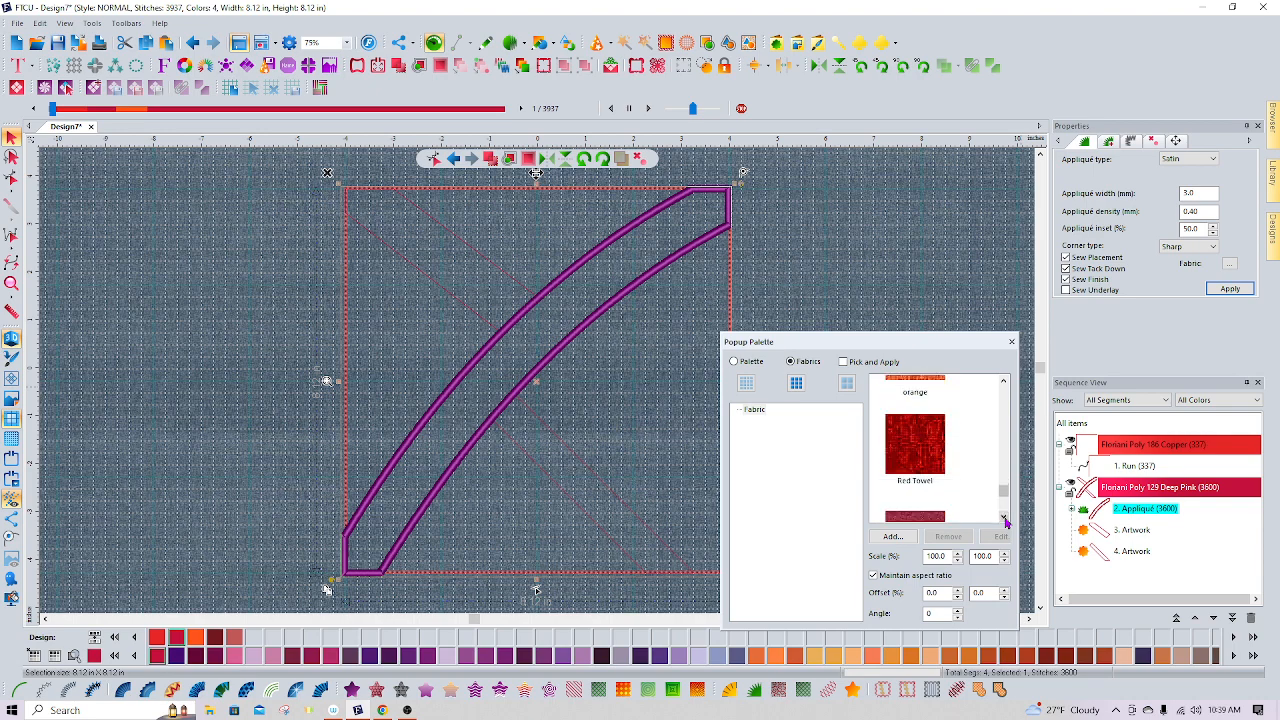
{"action": "left_click", "coordinate": [1003, 381]}
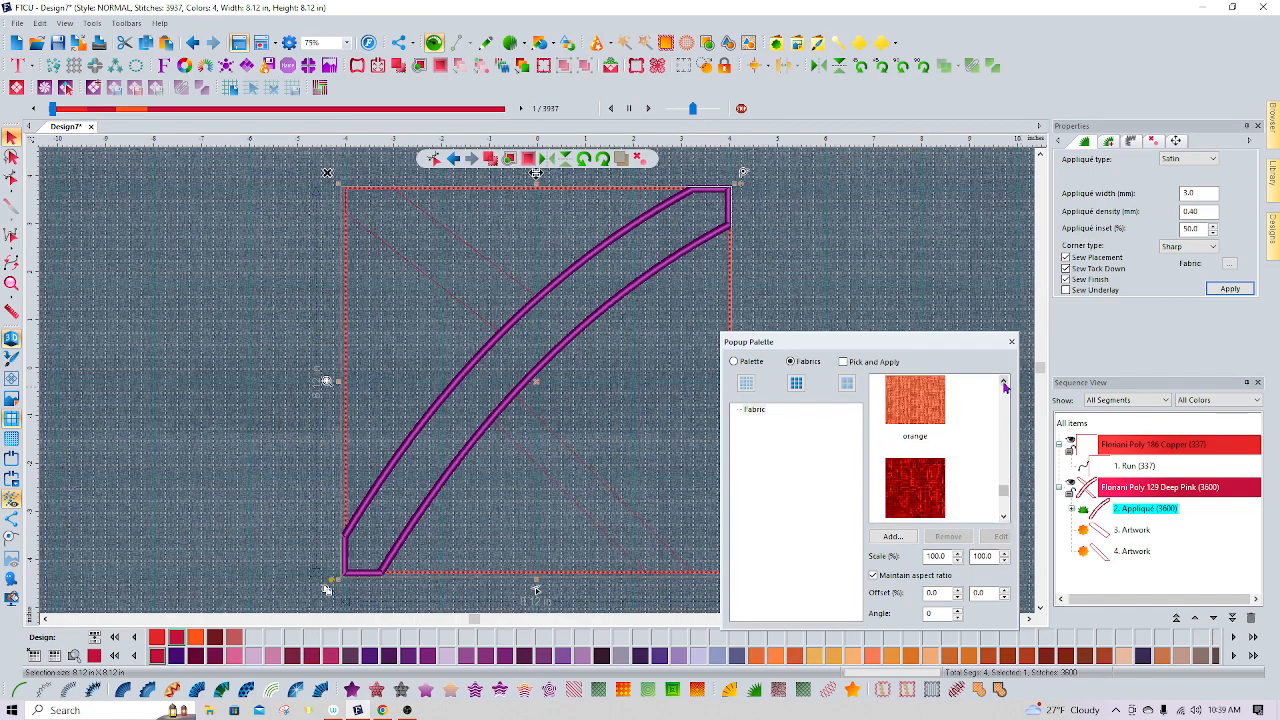
{"action": "left_click", "coordinate": [928, 410]}
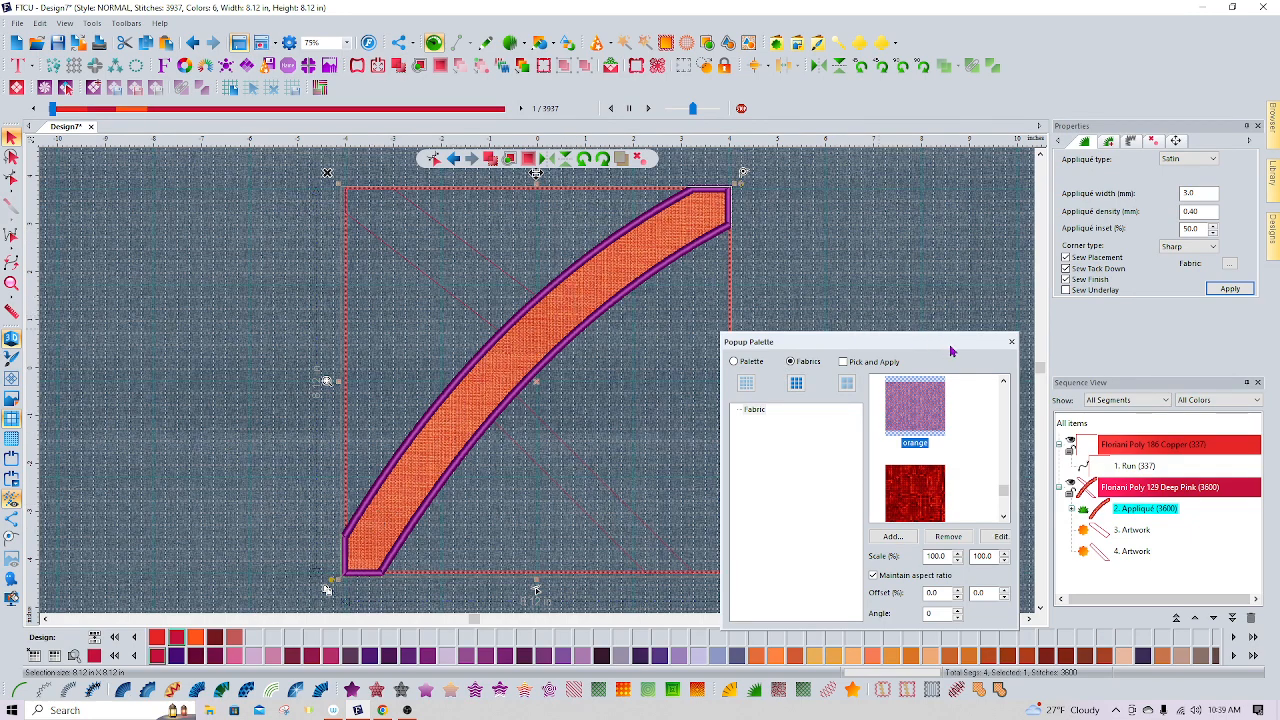
{"action": "left_click", "coordinate": [1012, 343]}
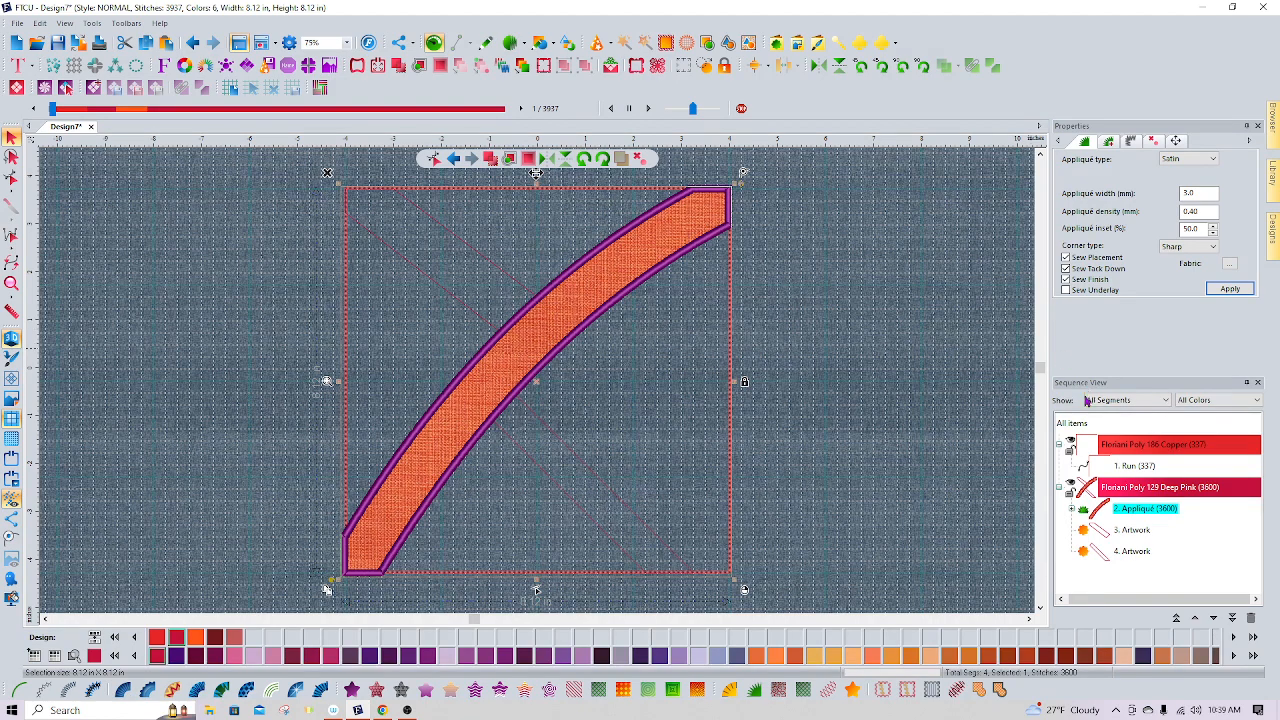
Convert the upper-left diagonal artwork piece into an appliqué
{"action": "left_click", "coordinate": [1122, 531]}
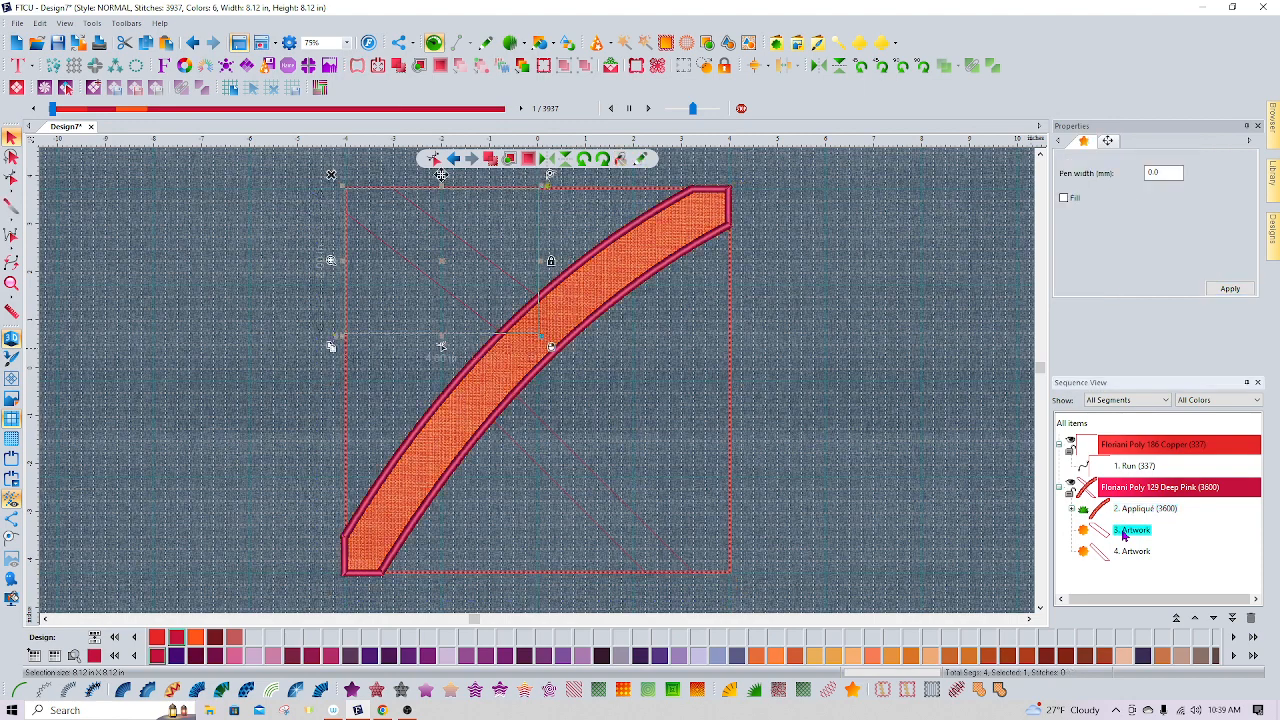
{"action": "left_click", "coordinate": [754, 690]}
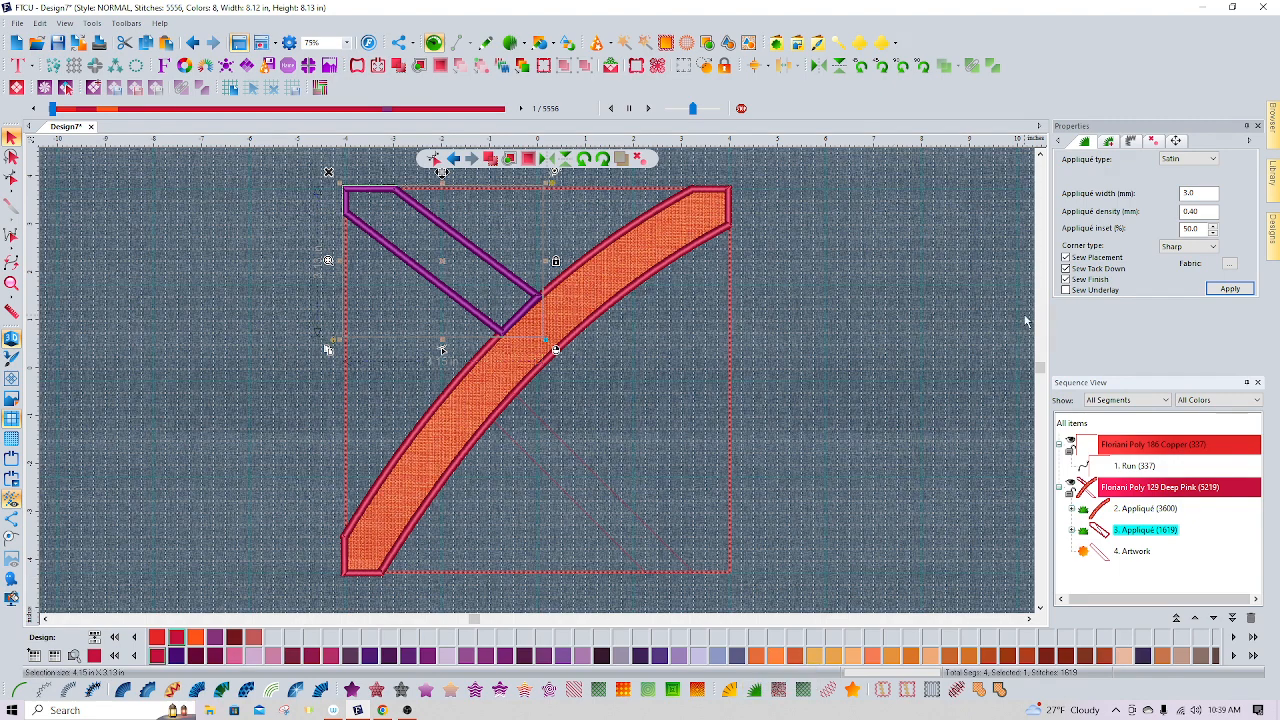
Apply the "tree" fabric to the upper-left diagonal appliqué and close the fabric palette
{"action": "left_click", "coordinate": [1229, 264]}
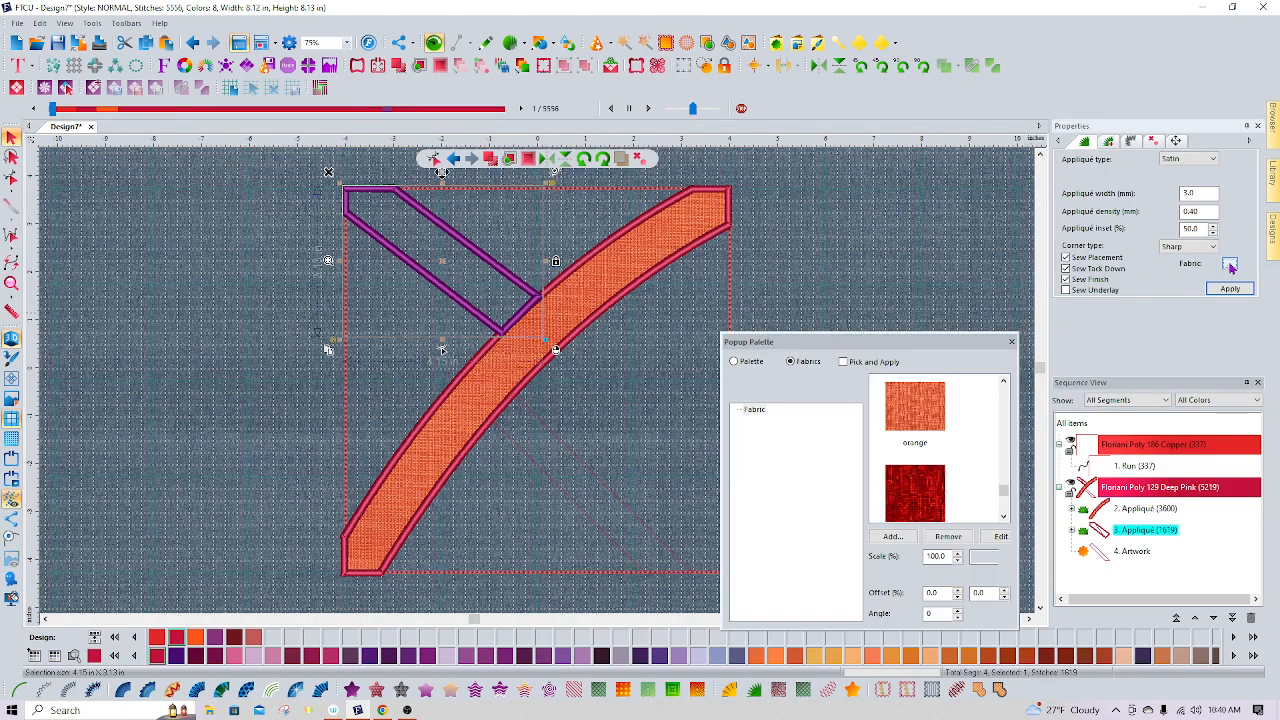
{"action": "left_click", "coordinate": [1004, 518]}
{"action": "left_click", "coordinate": [1004, 518]}
{"action": "left_click", "coordinate": [1004, 519]}
{"action": "left_click", "coordinate": [1004, 519]}
{"action": "left_click", "coordinate": [1004, 519]}
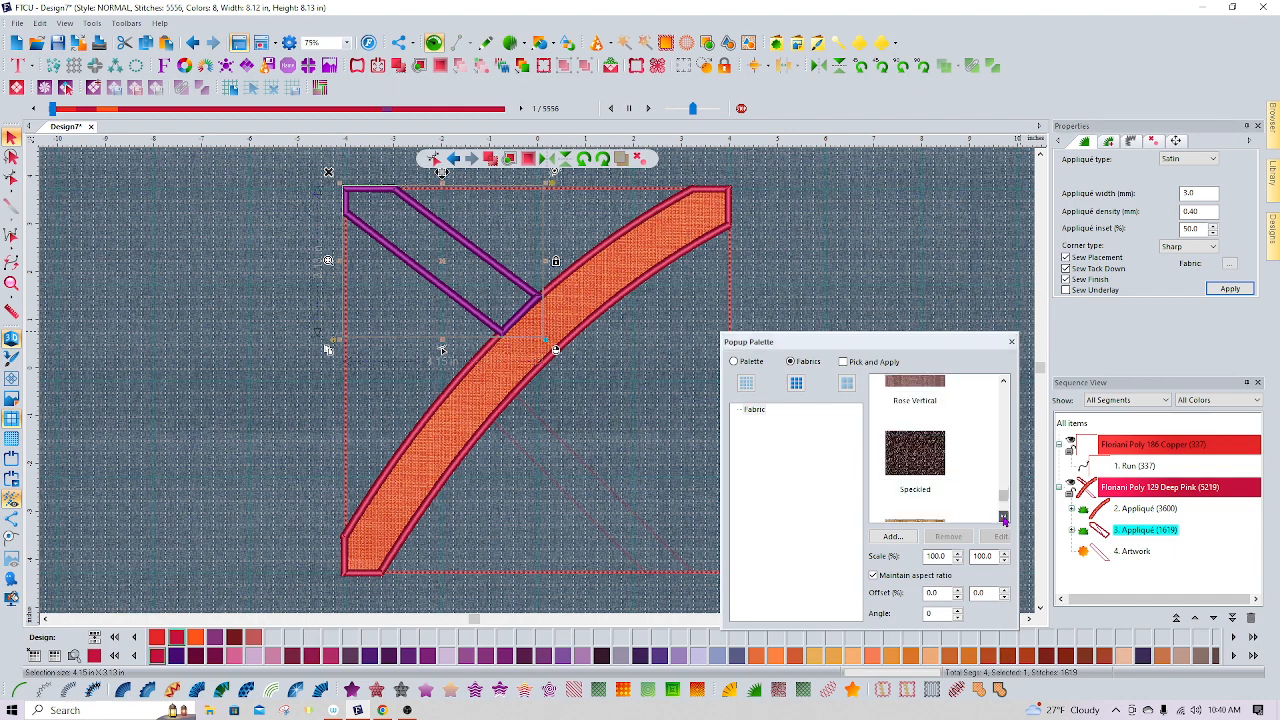
{"action": "left_click", "coordinate": [1004, 519]}
{"action": "left_click", "coordinate": [1004, 519]}
{"action": "left_click", "coordinate": [1004, 519]}
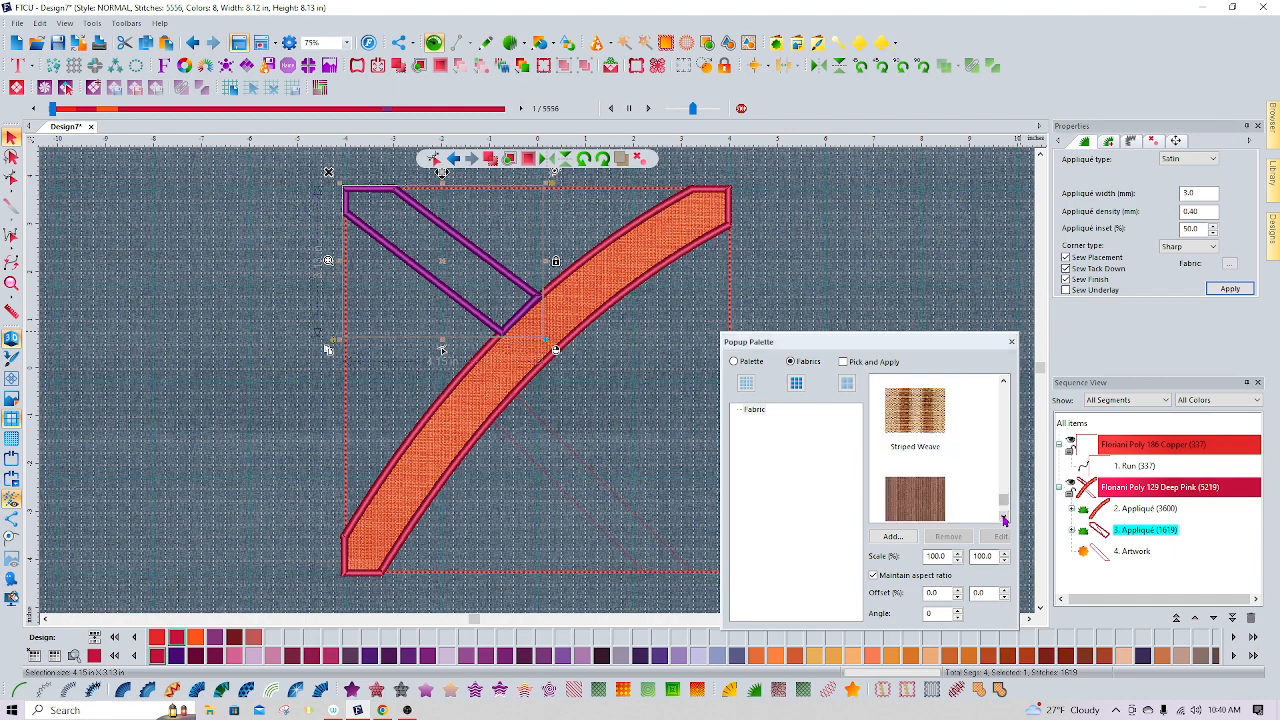
{"action": "left_click", "coordinate": [1004, 519]}
{"action": "left_click", "coordinate": [1004, 519]}
{"action": "left_click", "coordinate": [1004, 519]}
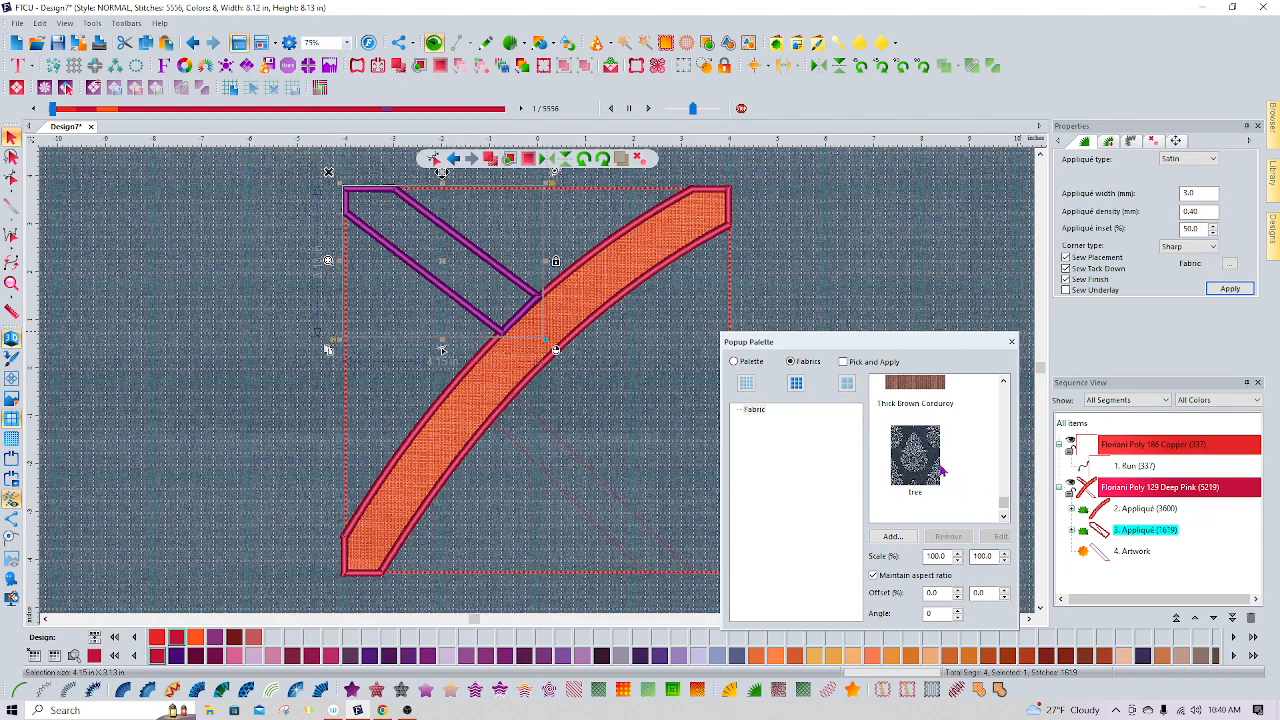
{"action": "left_click", "coordinate": [908, 464]}
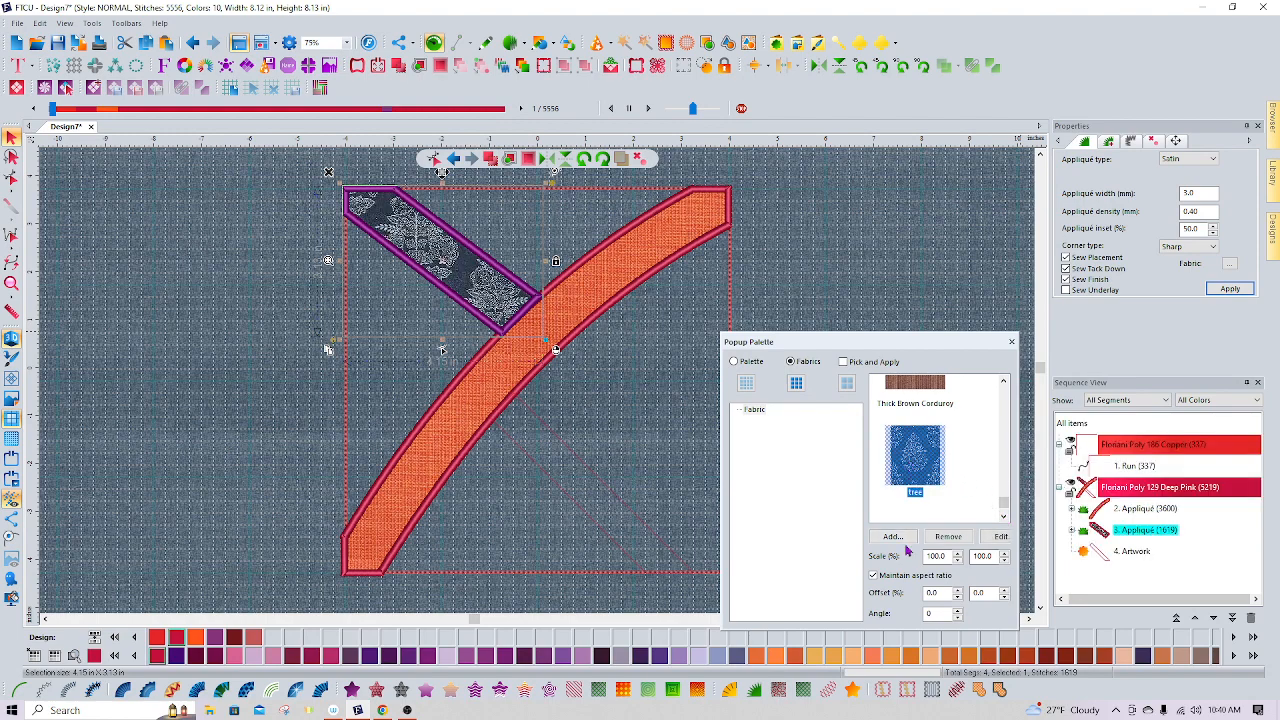
{"action": "left_click", "coordinate": [1011, 343]}
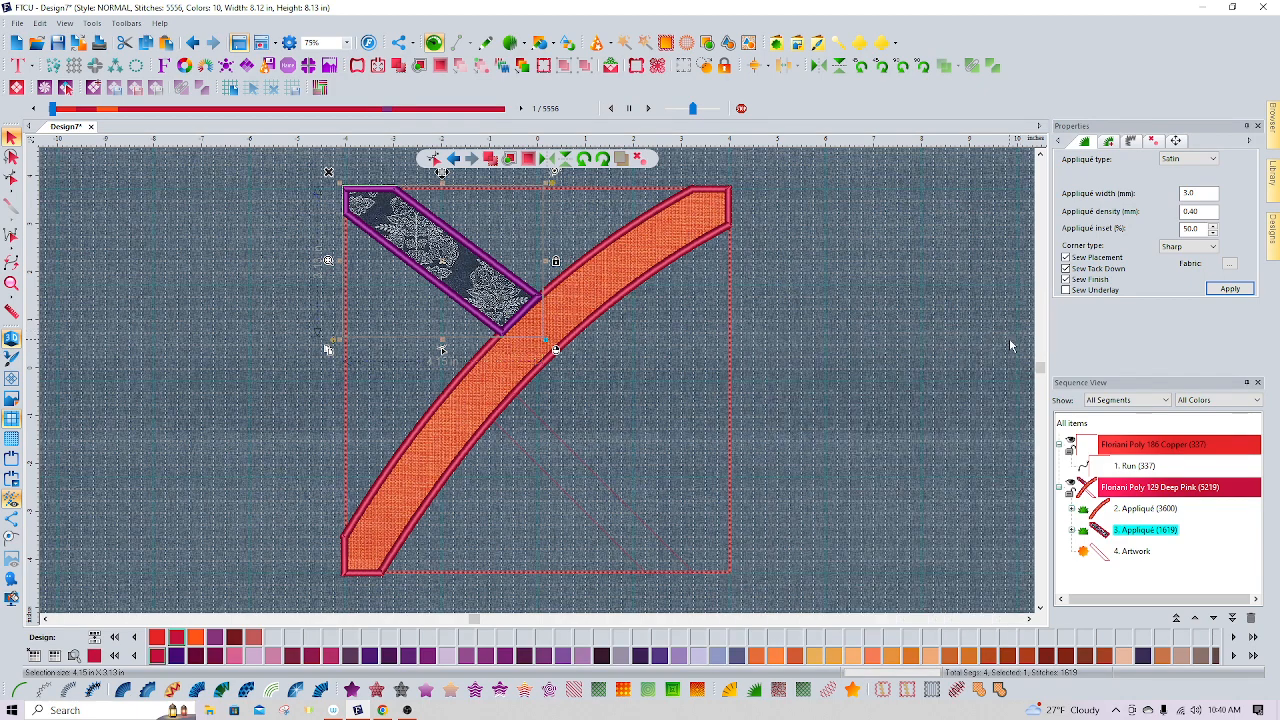
{"action": "left_click", "coordinate": [1216, 288]}
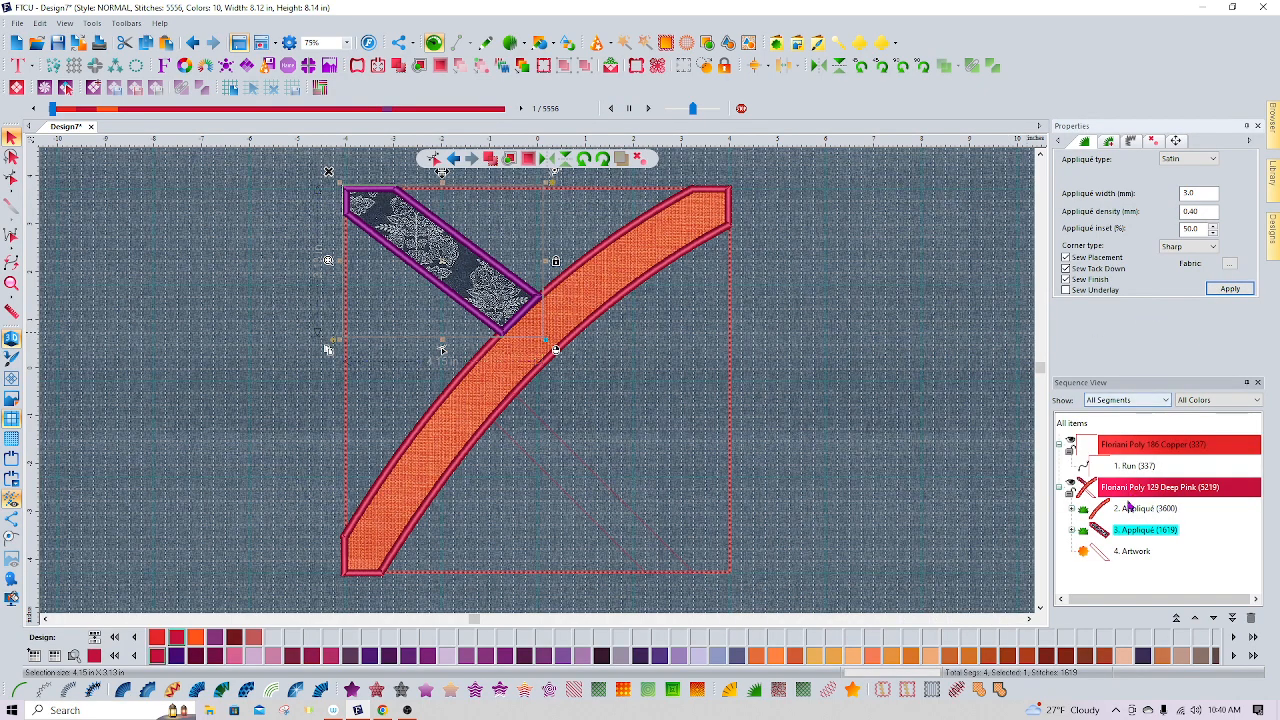
Convert the lower-right diagonal artwork piece into an appliqué
{"action": "left_click", "coordinate": [1128, 551]}
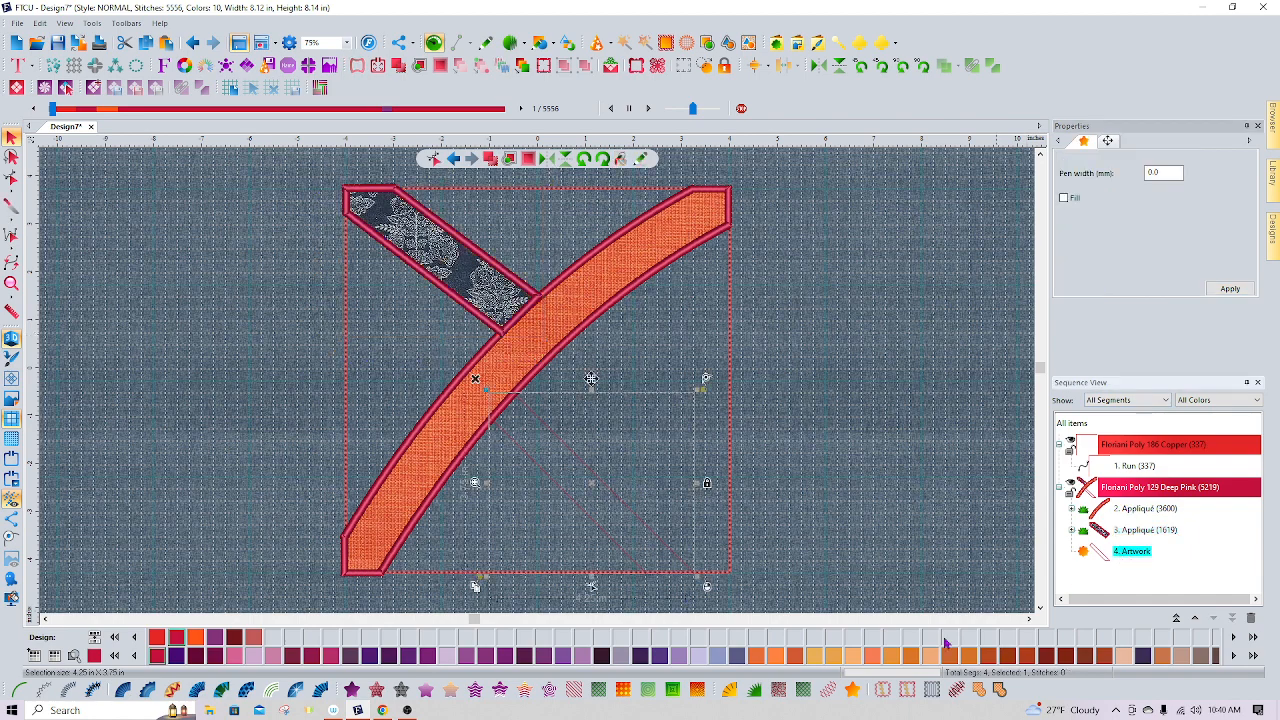
{"action": "left_click", "coordinate": [755, 690]}
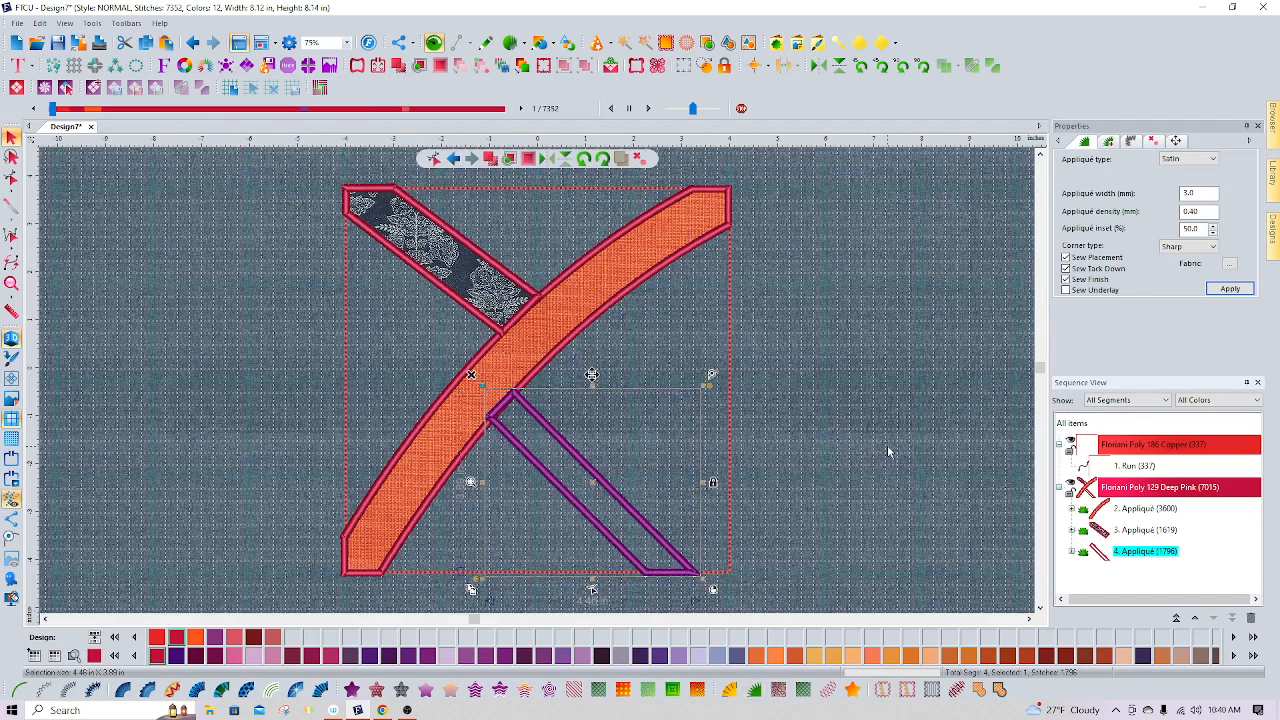
Apply the Light Narrow Corduroy fabric to the lower-right appliqué, close the fabric palette and deselect it
{"action": "left_click", "coordinate": [1231, 265]}
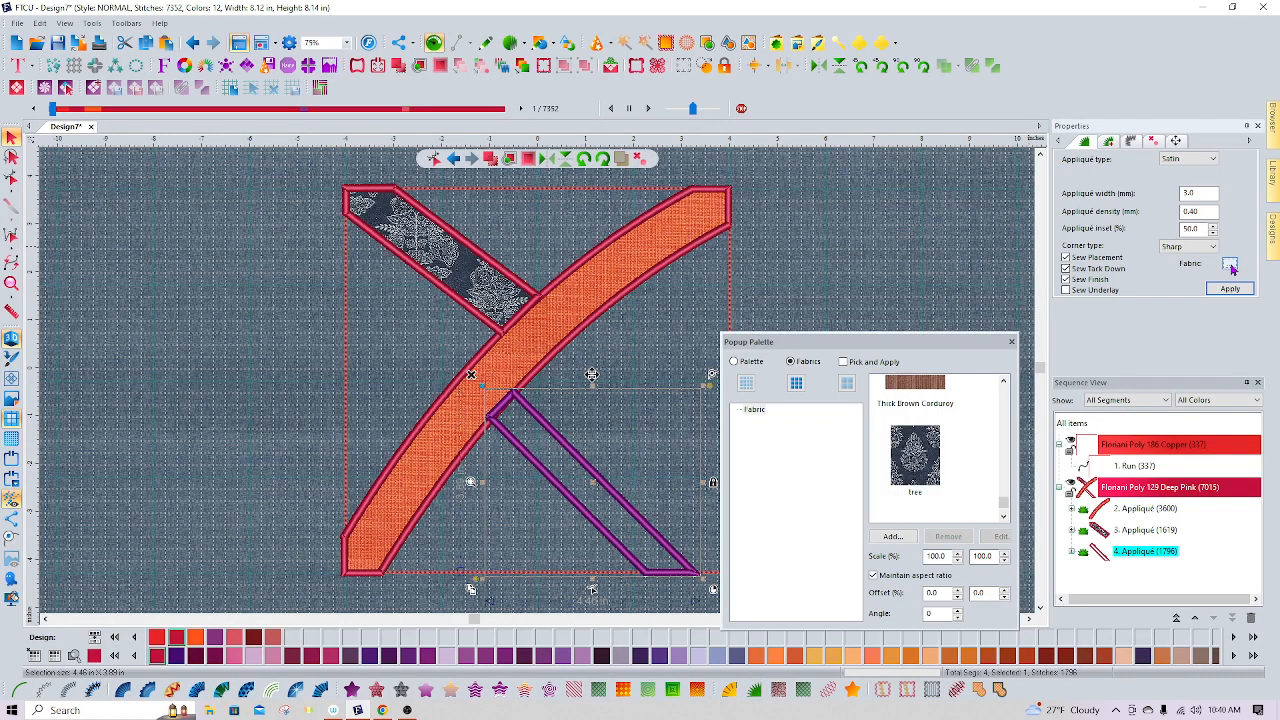
{"action": "left_click", "coordinate": [1004, 381]}
{"action": "left_click", "coordinate": [1004, 381]}
{"action": "left_click", "coordinate": [1004, 381]}
{"action": "left_click", "coordinate": [1004, 381]}
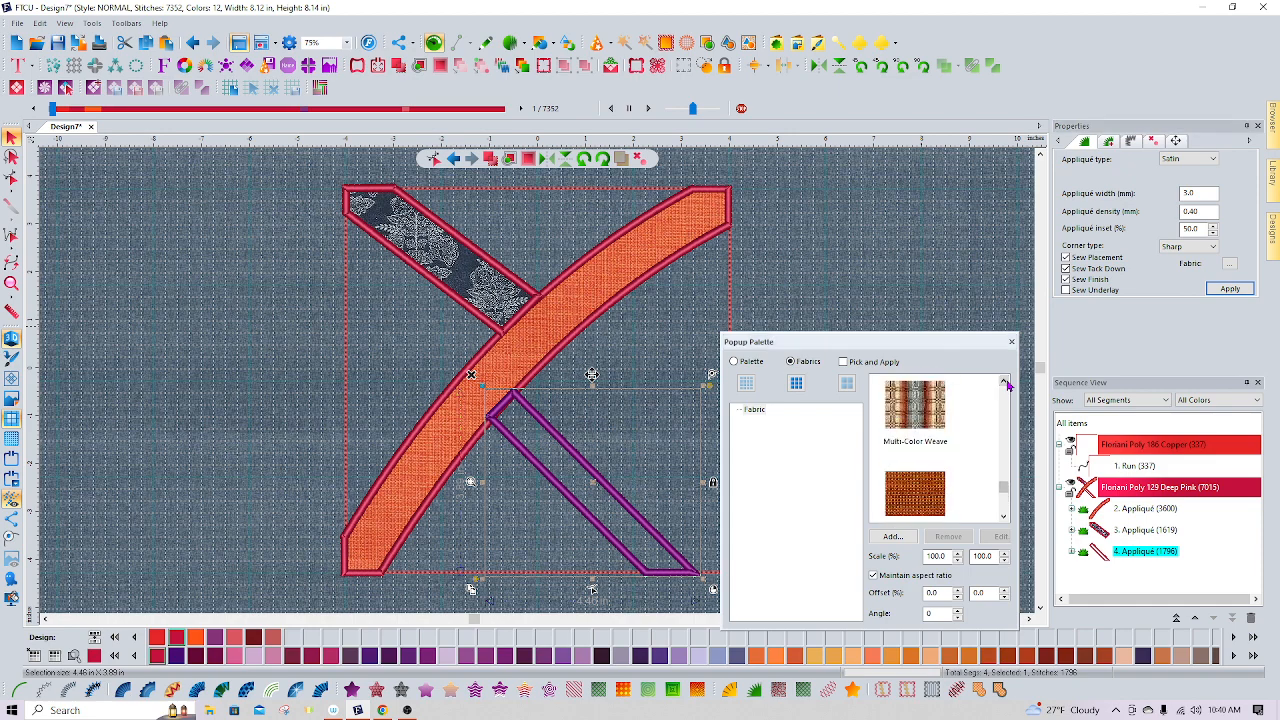
{"action": "left_click", "coordinate": [1004, 381]}
{"action": "left_click", "coordinate": [1004, 381]}
{"action": "left_click", "coordinate": [1004, 381]}
{"action": "left_click", "coordinate": [1004, 381]}
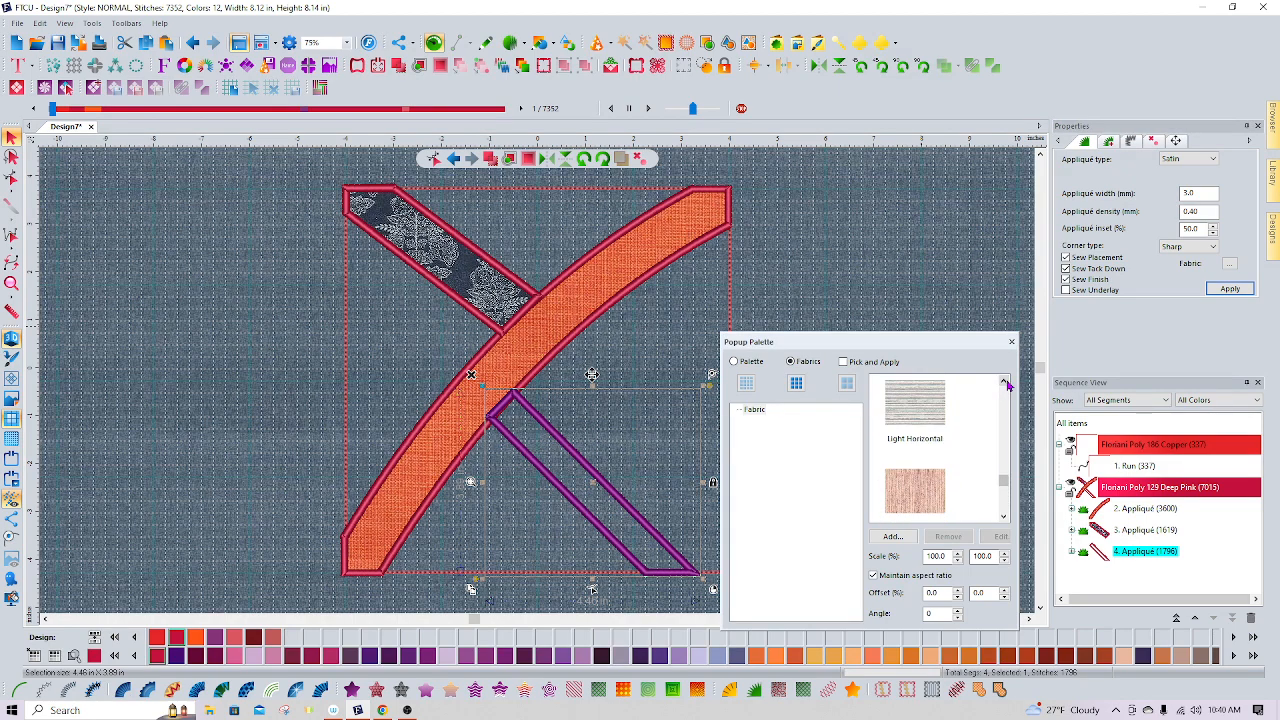
{"action": "left_click", "coordinate": [912, 494]}
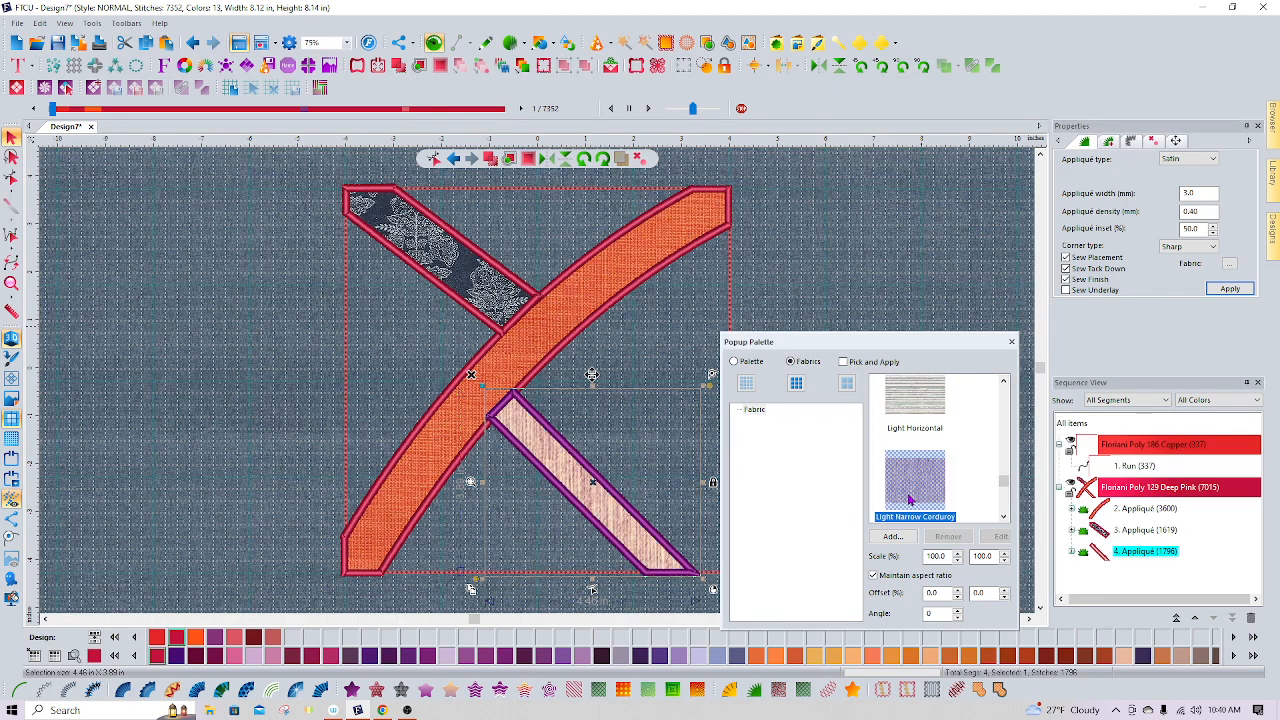
{"action": "left_click", "coordinate": [1217, 291]}
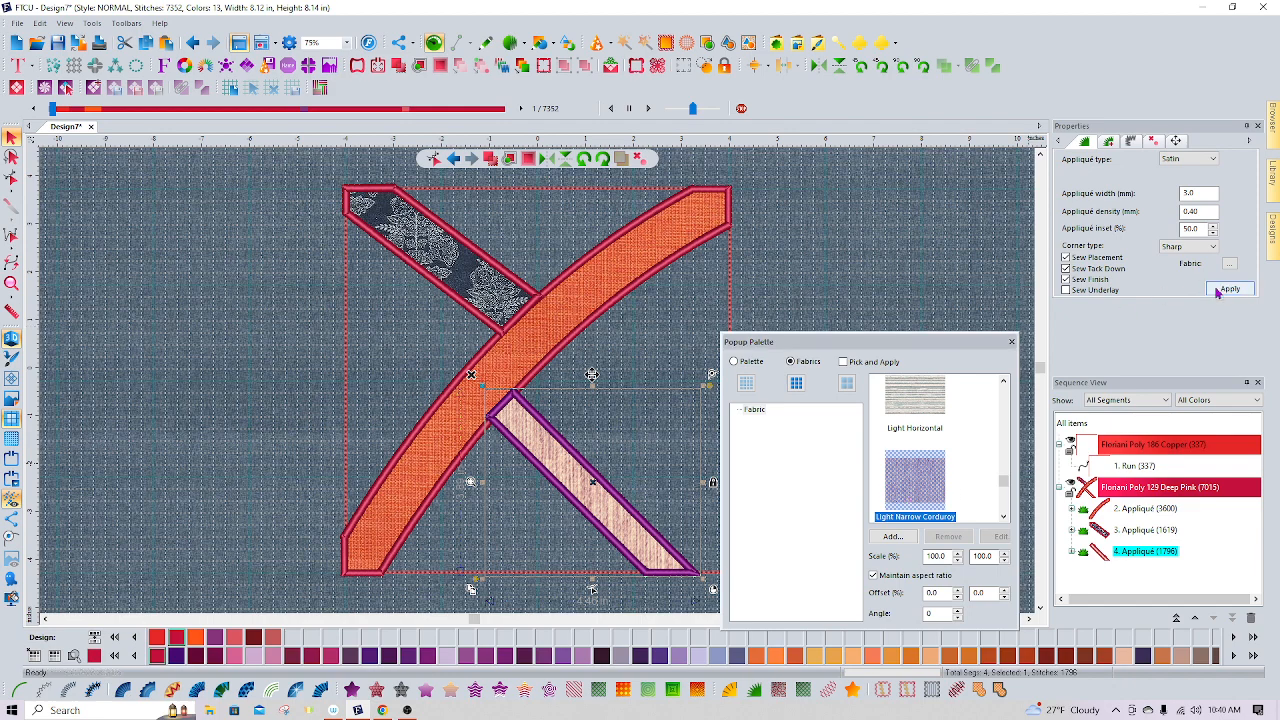
{"action": "left_click", "coordinate": [1012, 341]}
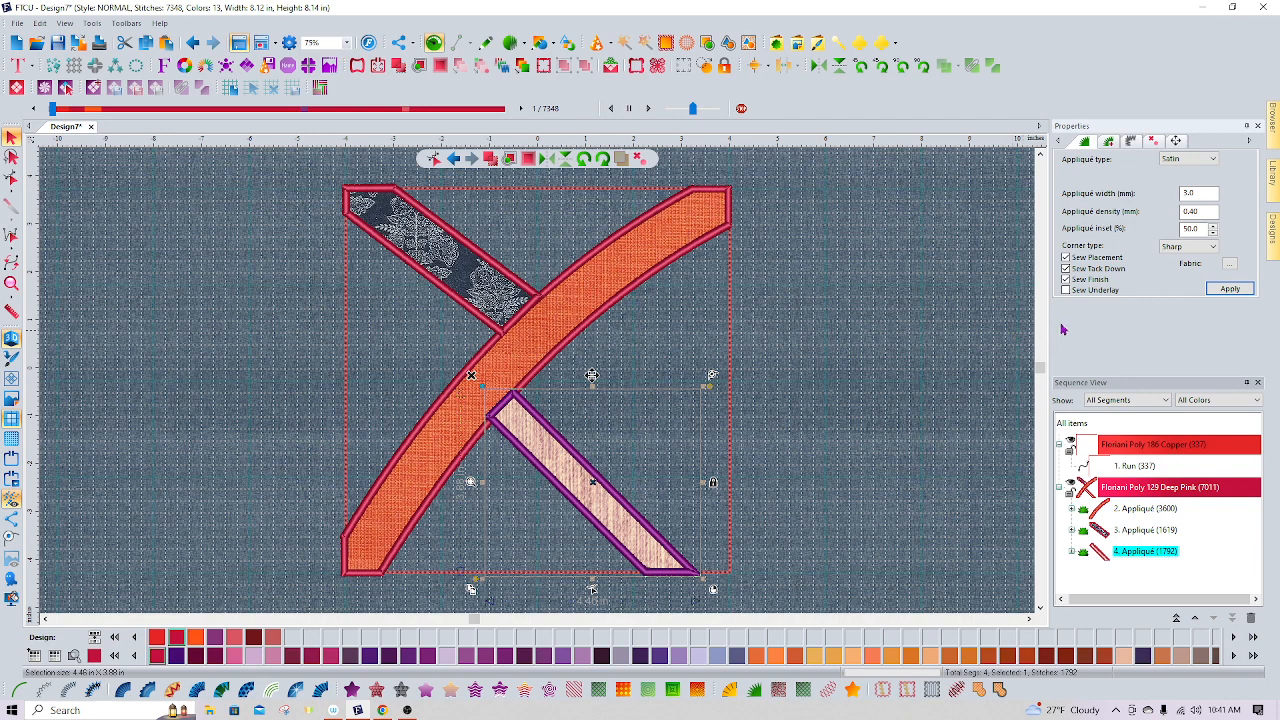
{"action": "left_click", "coordinate": [924, 404]}
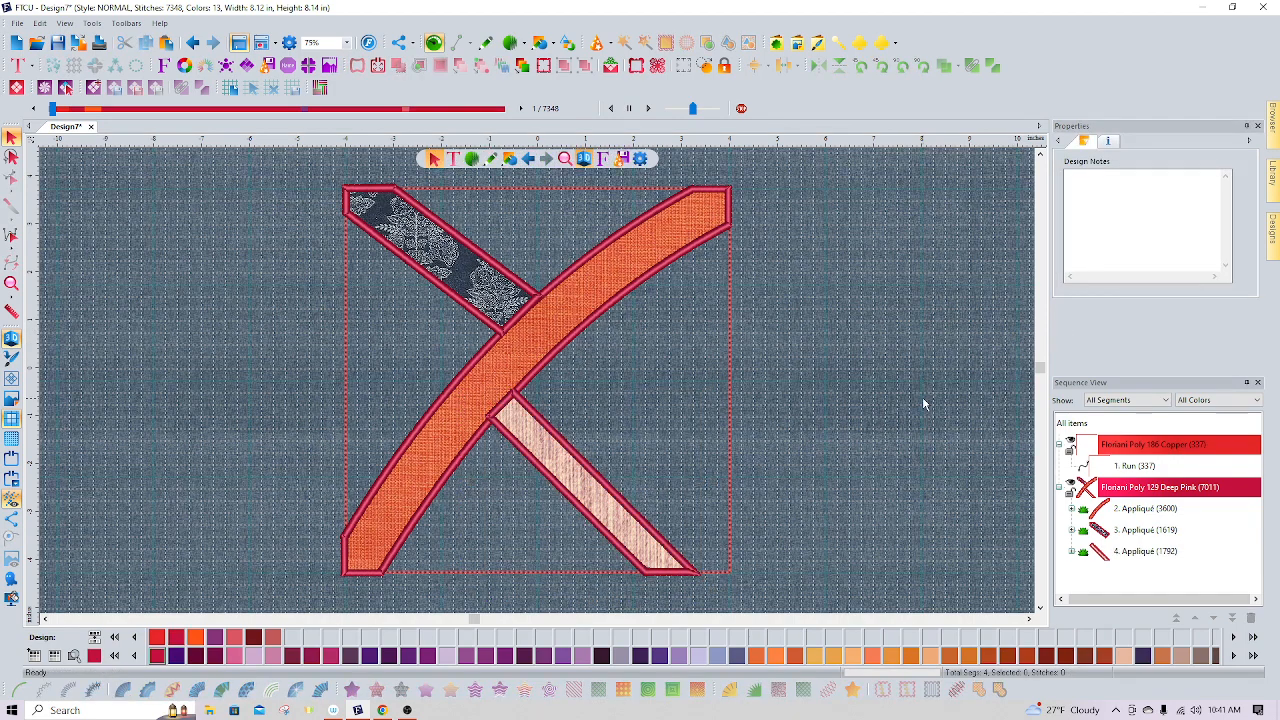